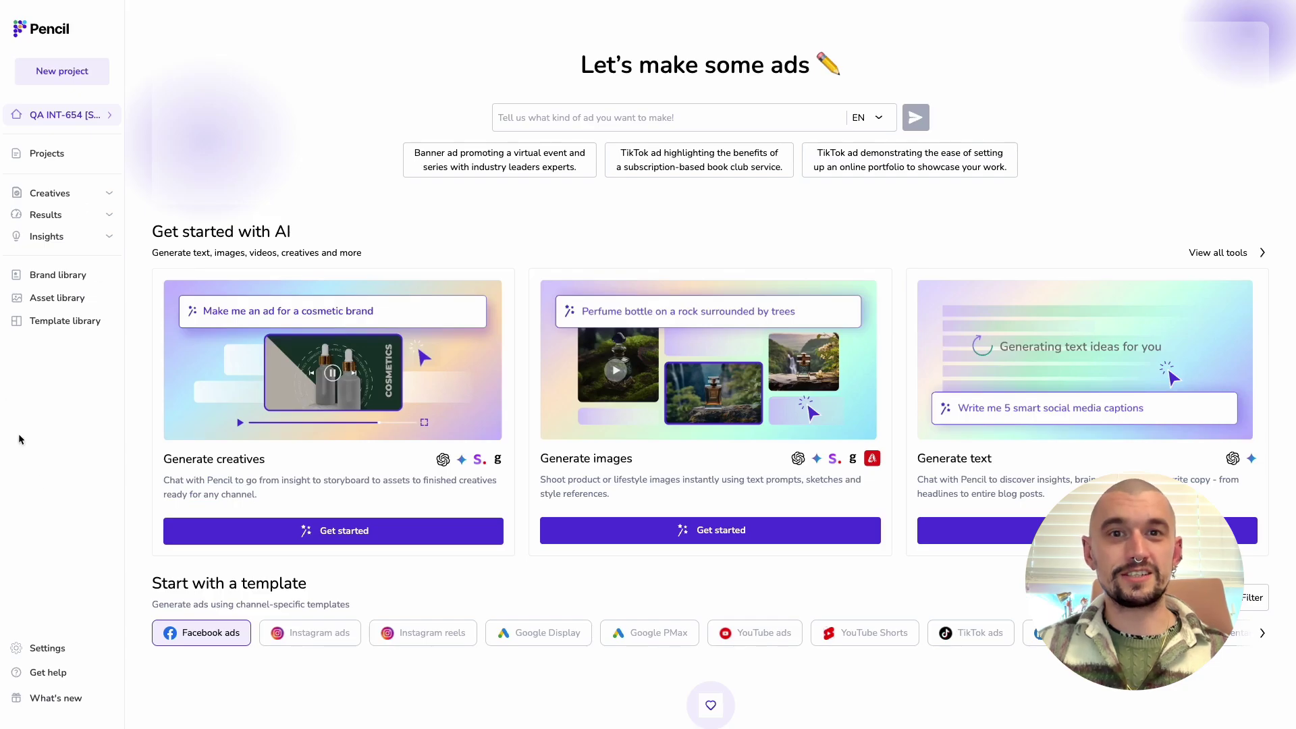
Check the connected Meta, TikTok and Google Ads accounts under Settings > Integrations, then go to Insights.
click(51, 649)
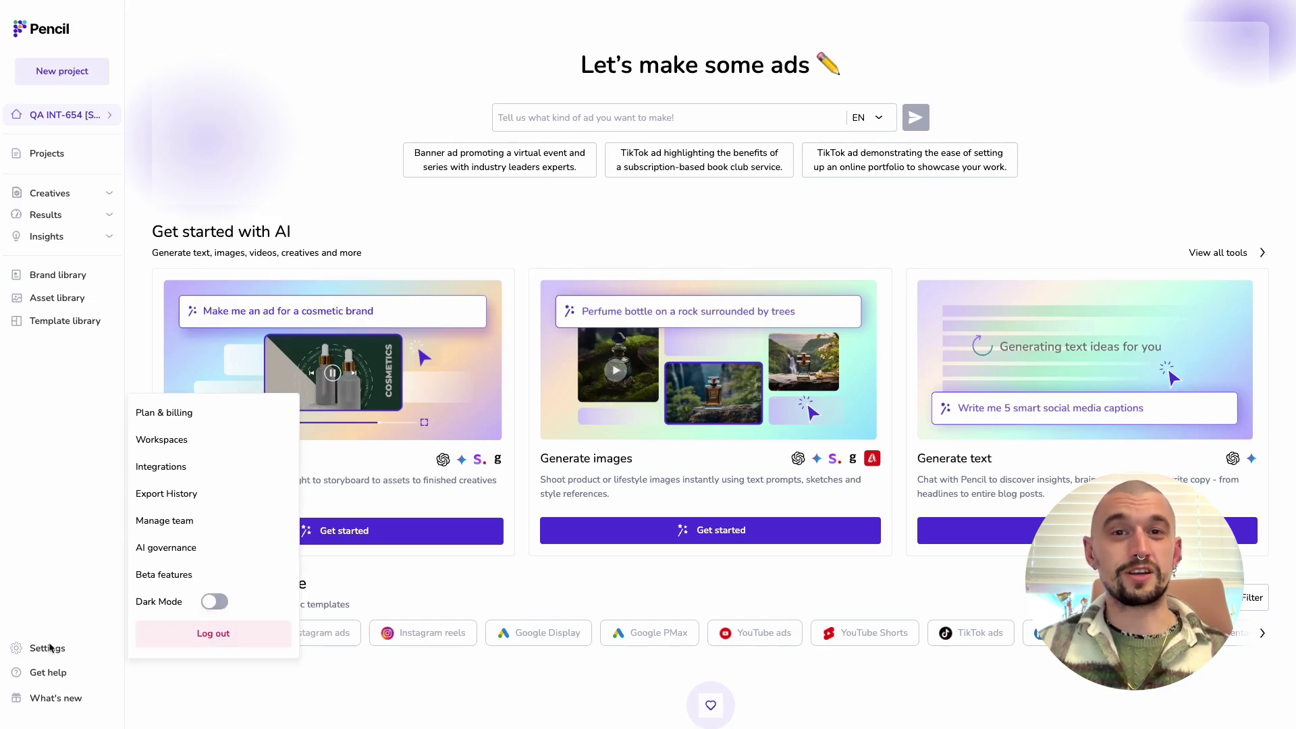
click(156, 466)
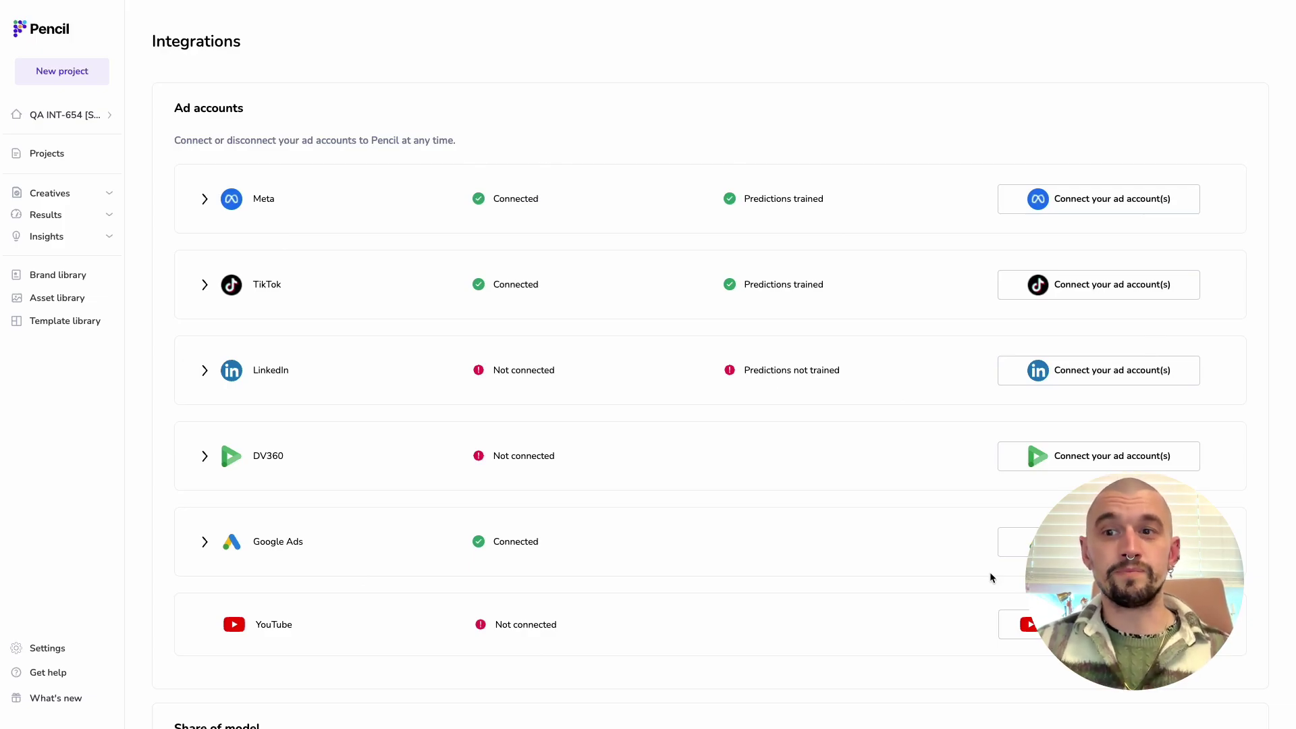
click(44, 242)
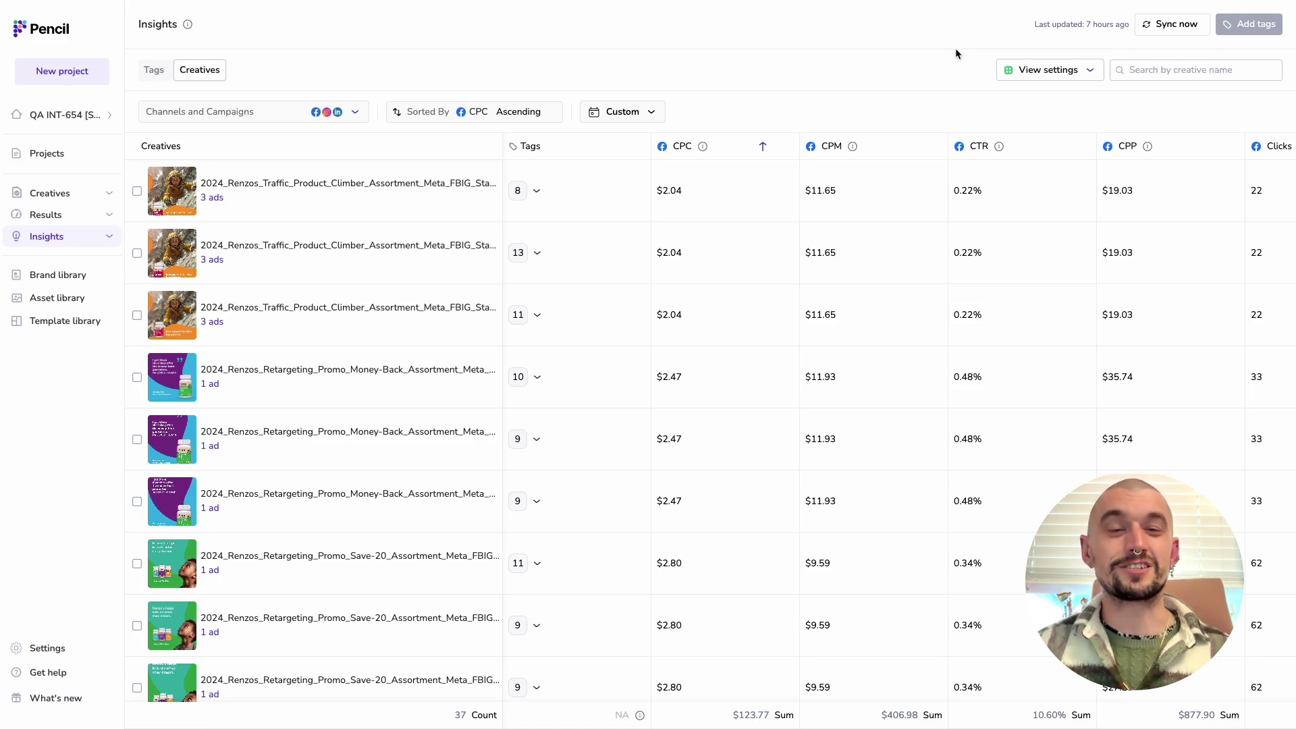
Review the channel, ad account, campaign and ad set filters, then view the 8–11 November 2024 date range.
click(354, 113)
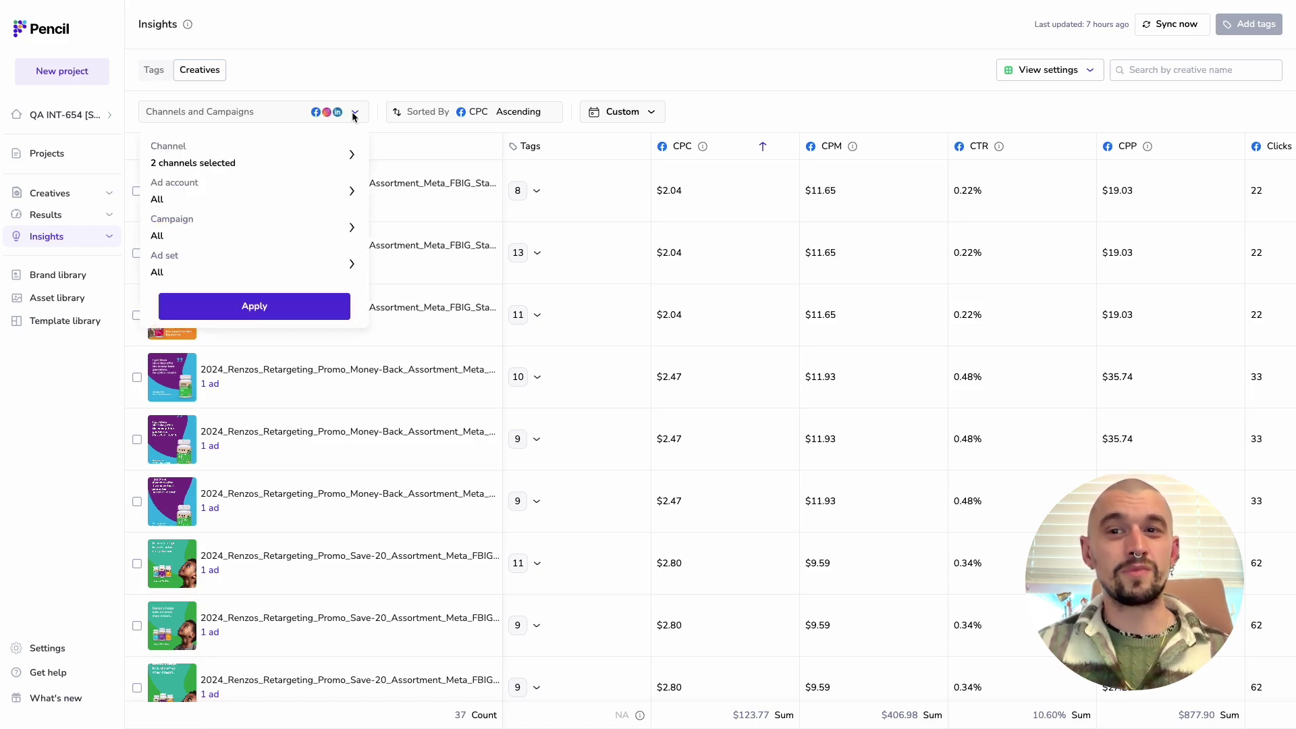
click(343, 157)
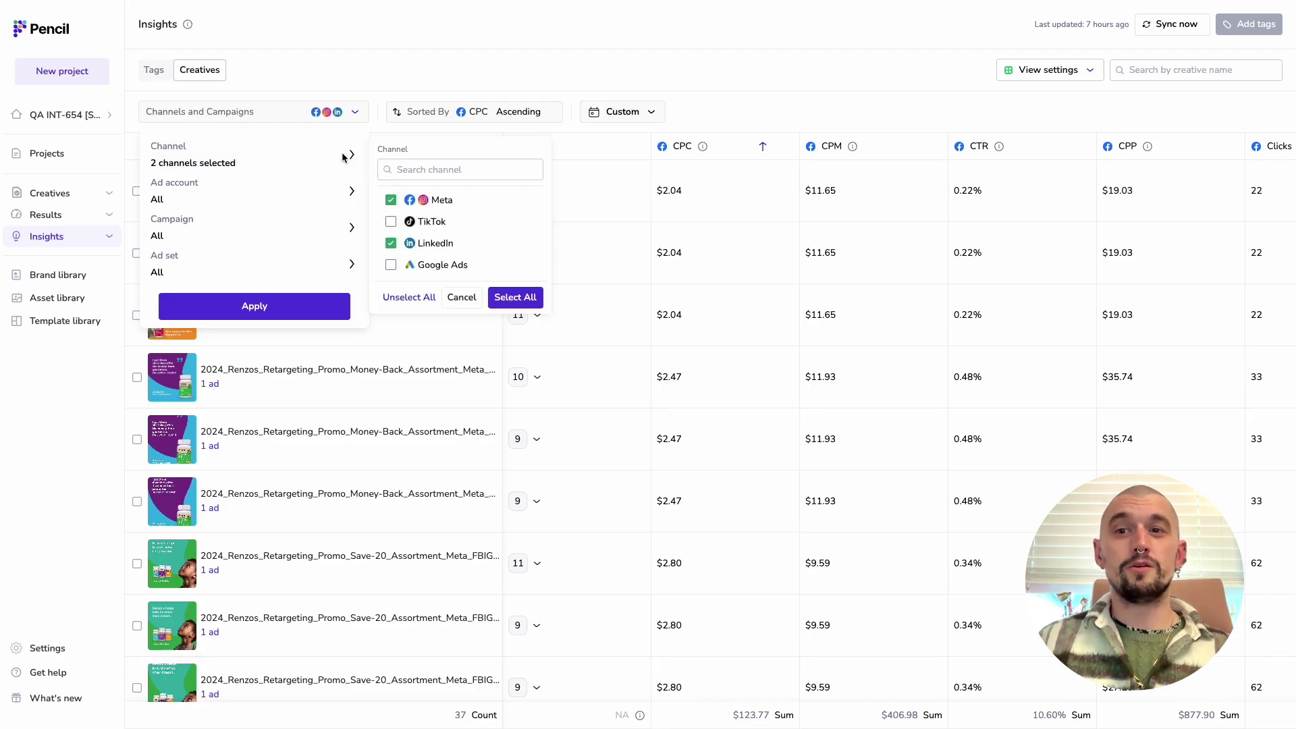
click(344, 159)
click(298, 196)
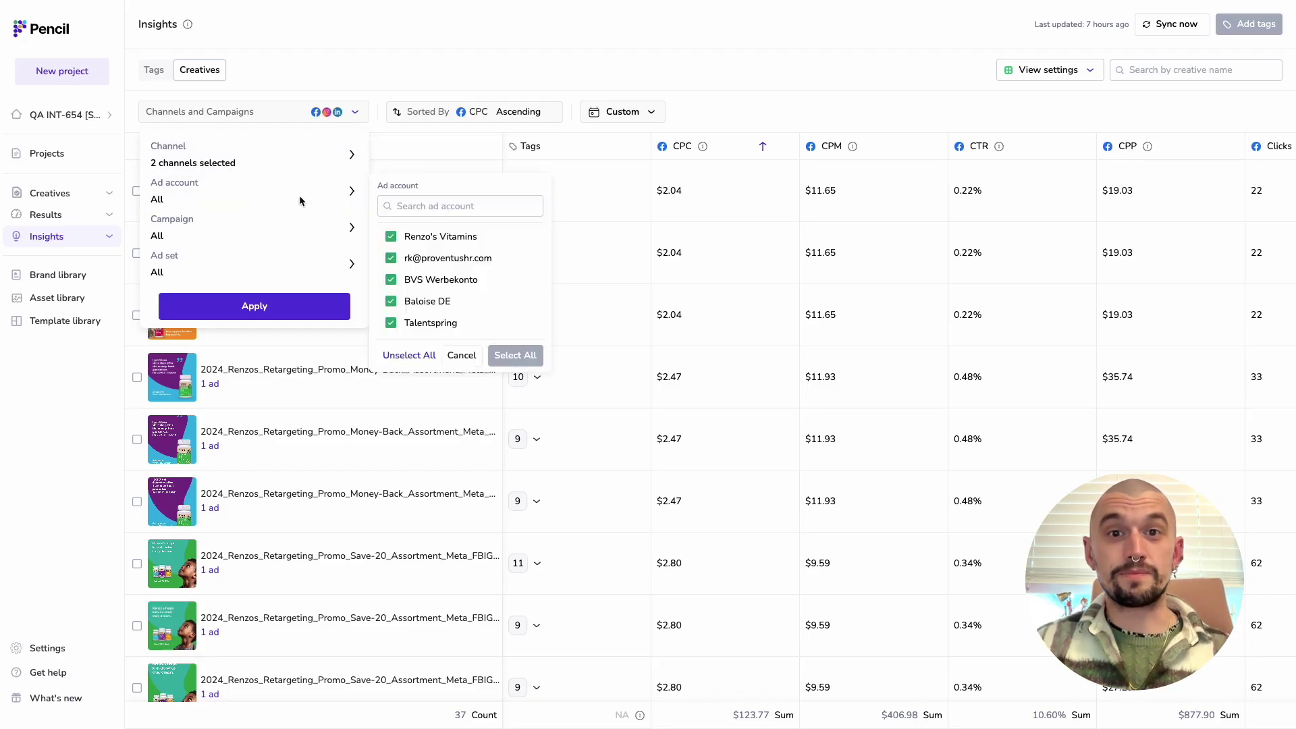
click(297, 238)
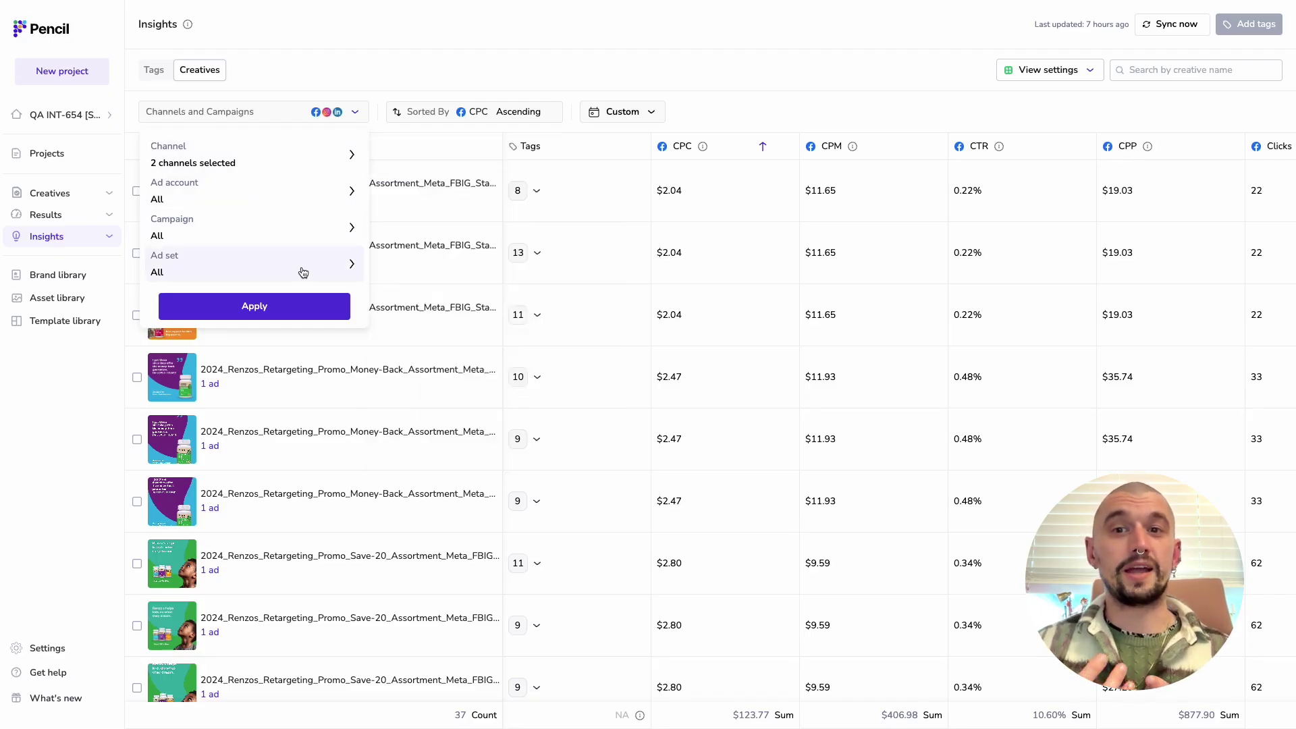
click(303, 271)
click(397, 85)
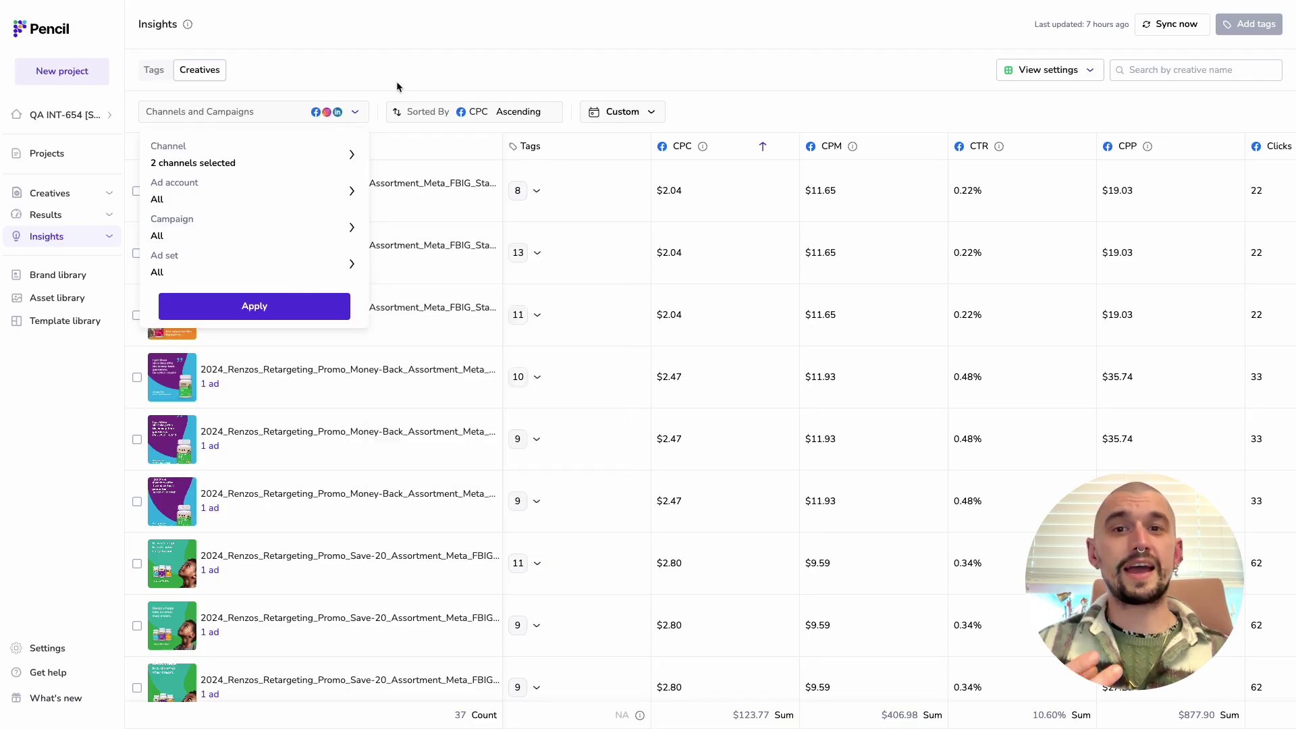
click(606, 67)
click(641, 113)
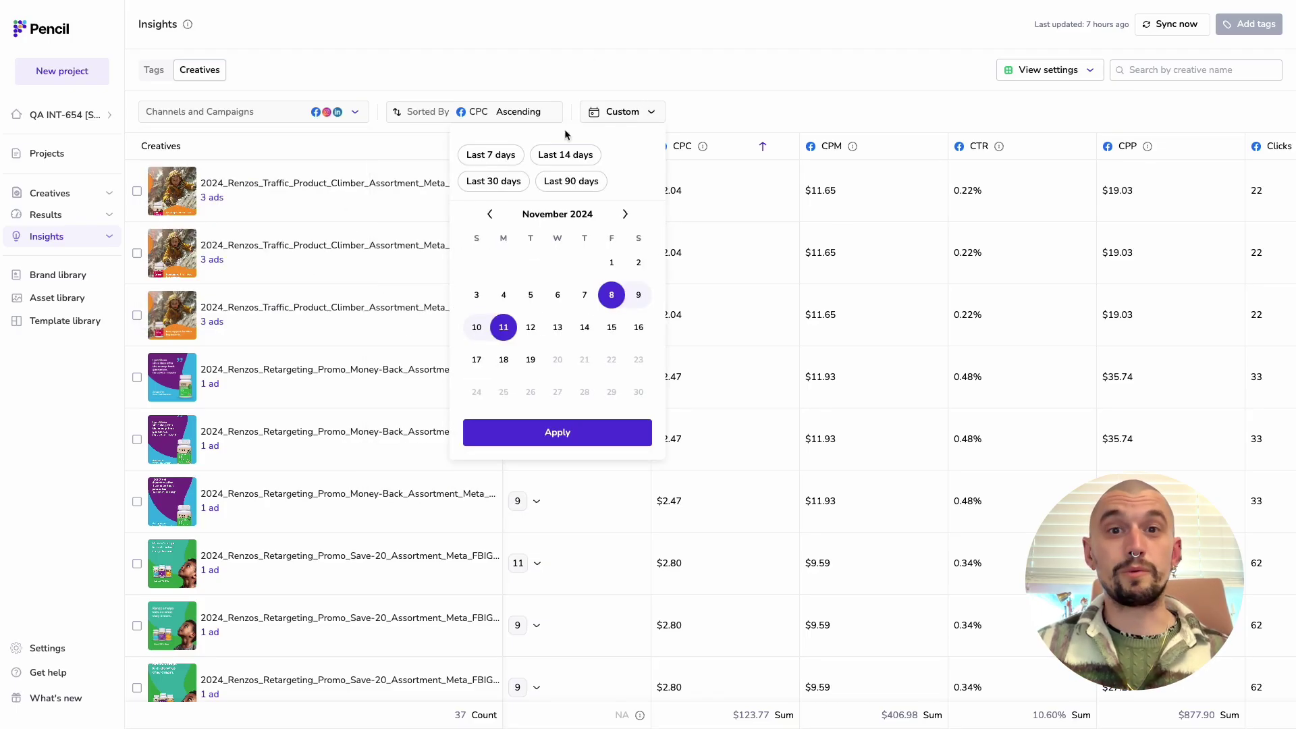
Close the date picker and keep only the Meta CPC, CPM and CTR columns.
click(711, 70)
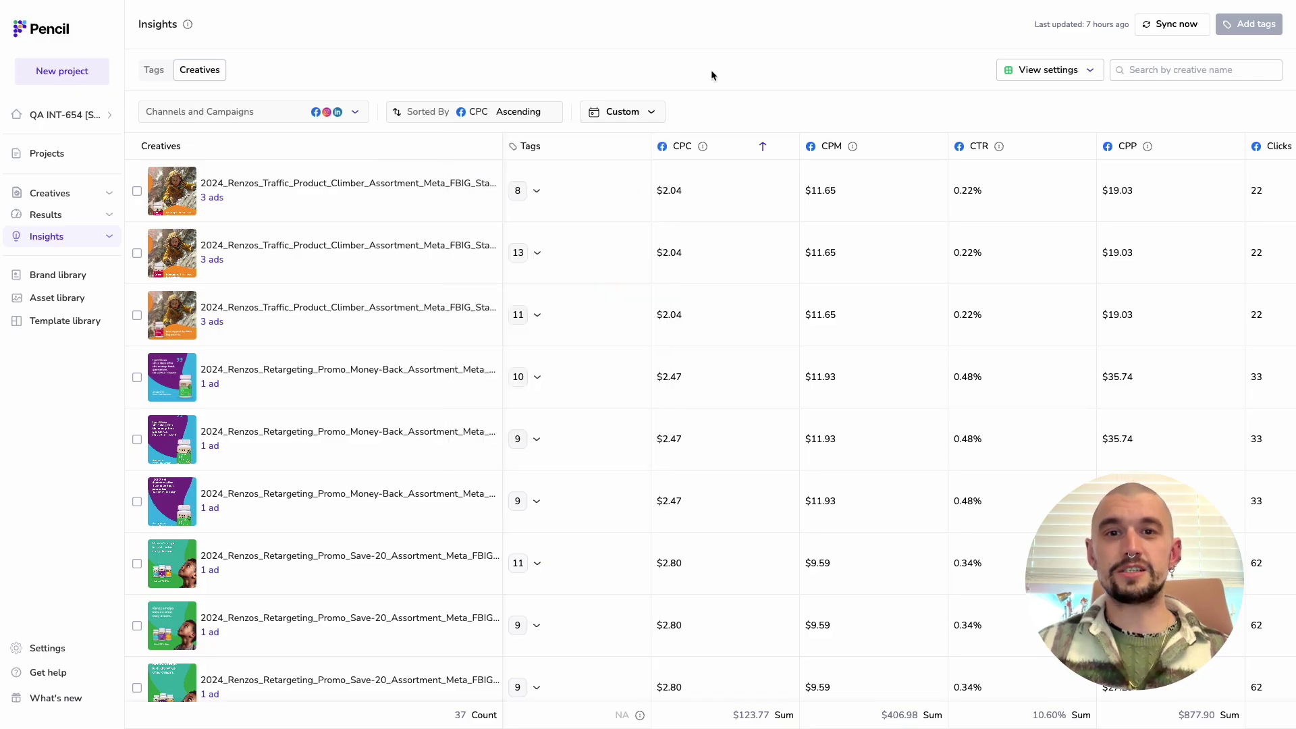
scroll(985, 280, right, 20)
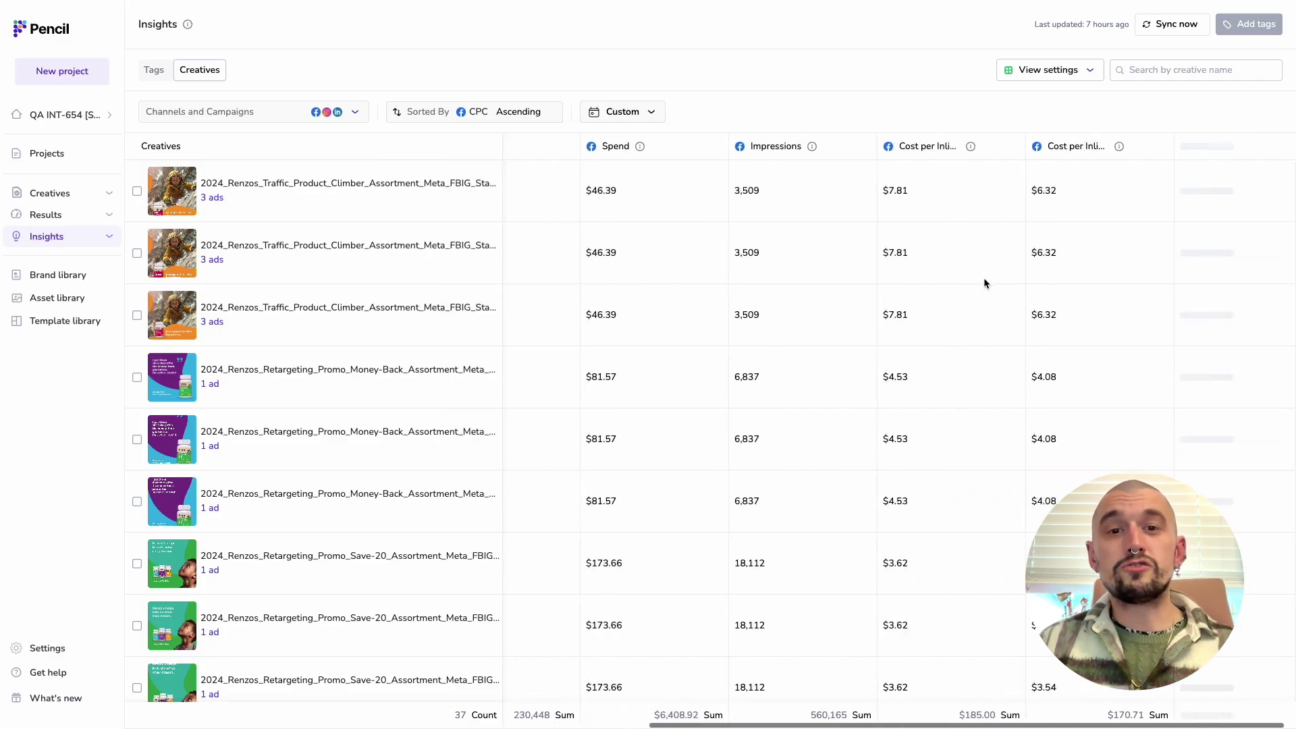
scroll(984, 280, left, 20)
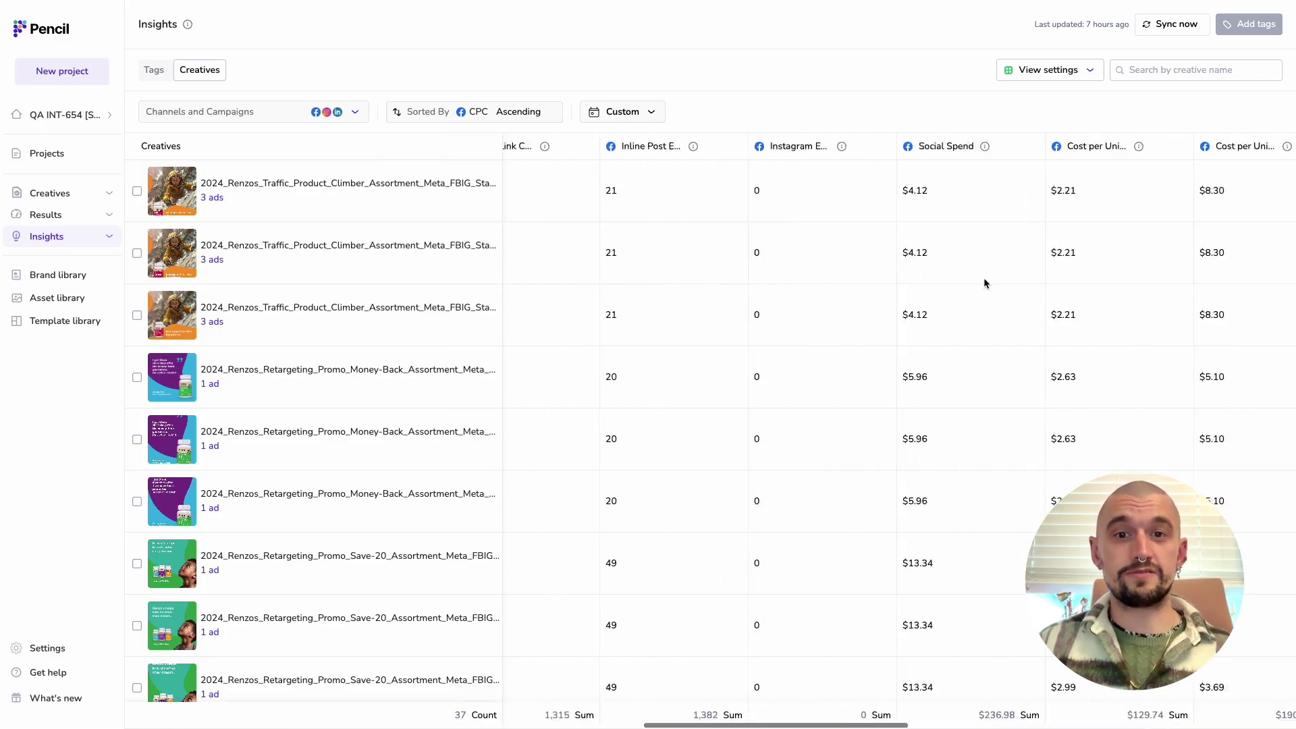
click(1093, 71)
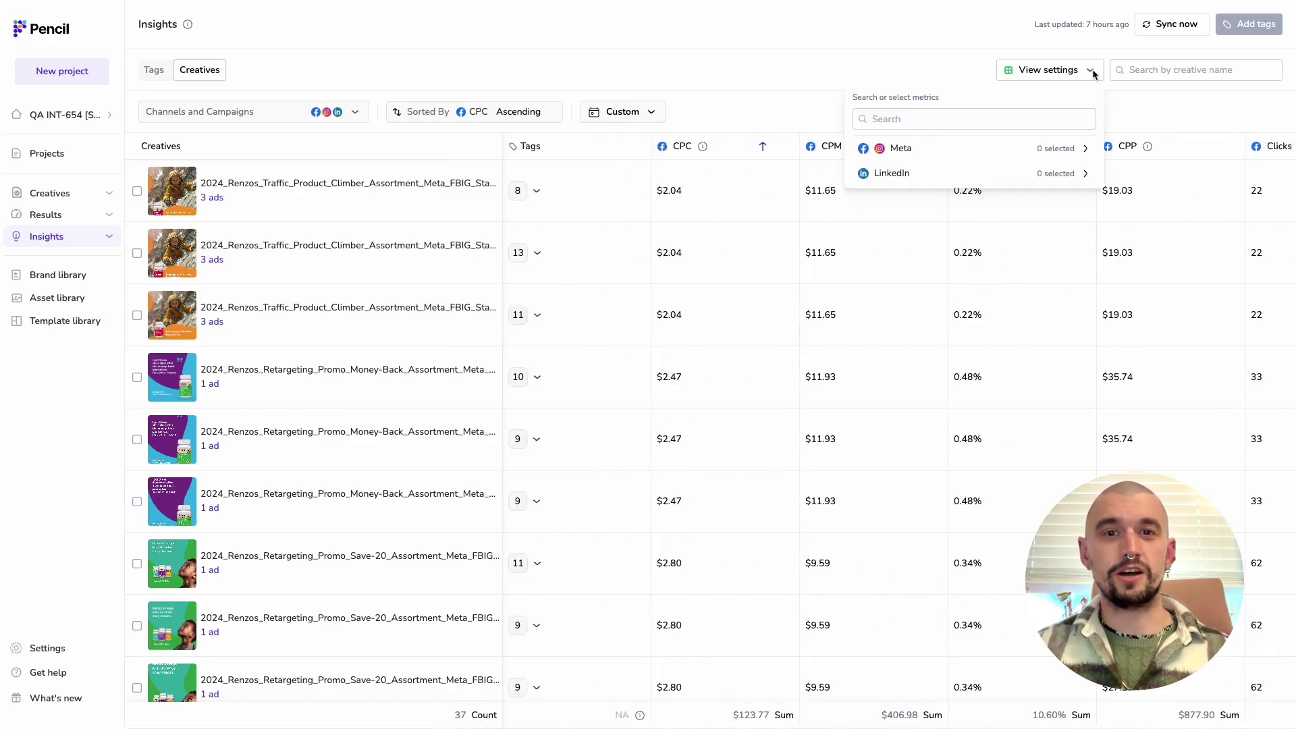
click(1085, 149)
click(686, 204)
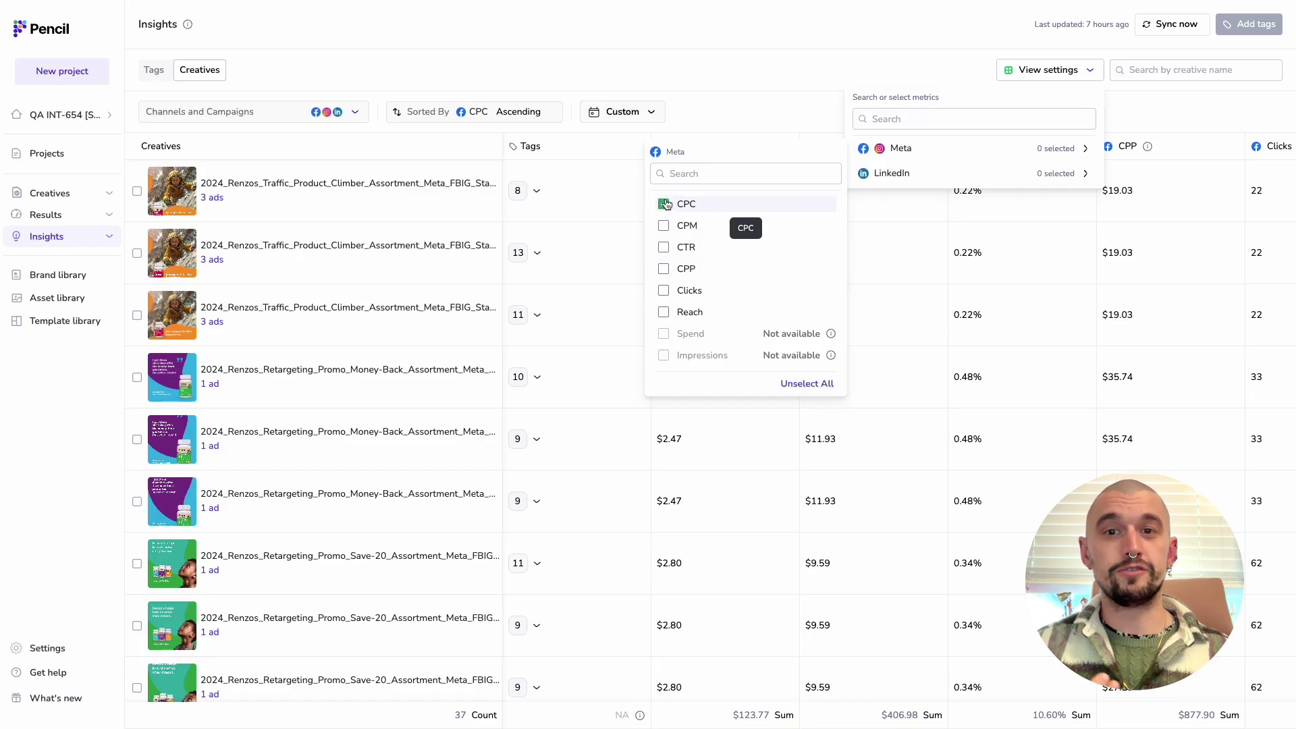
click(687, 225)
click(686, 247)
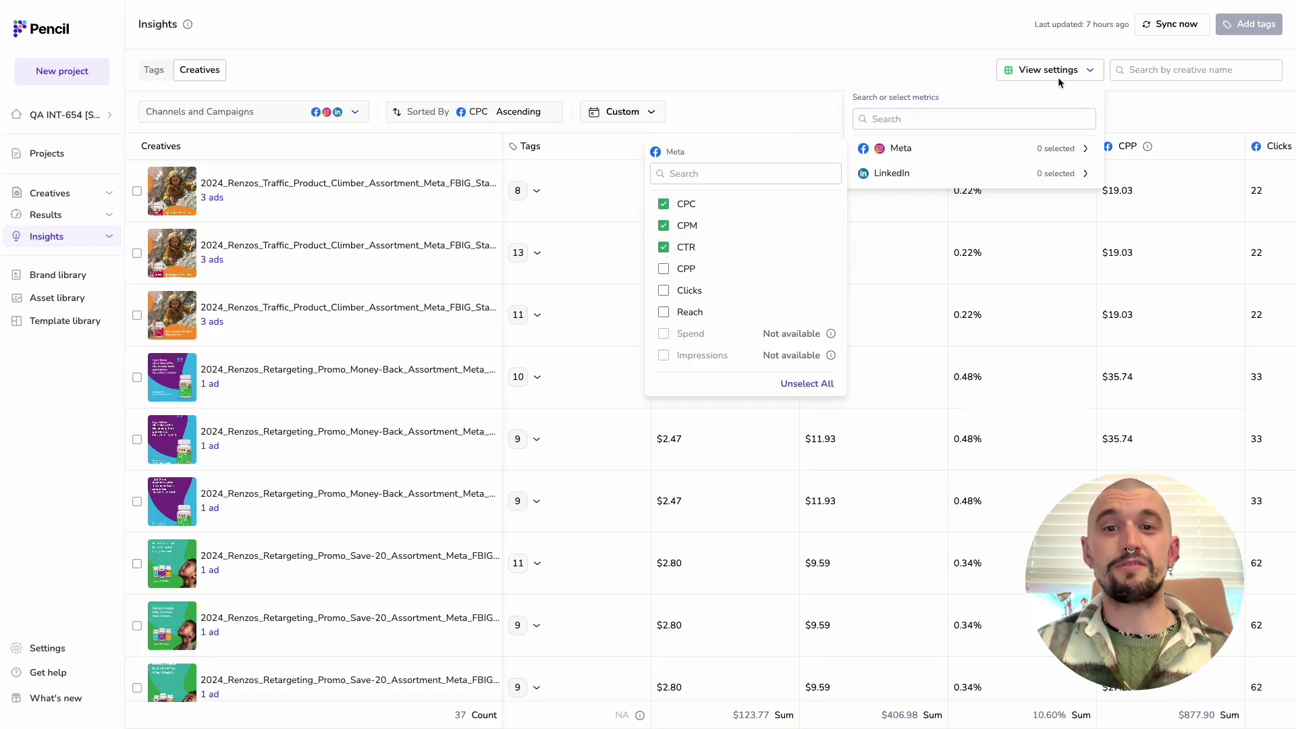
click(820, 61)
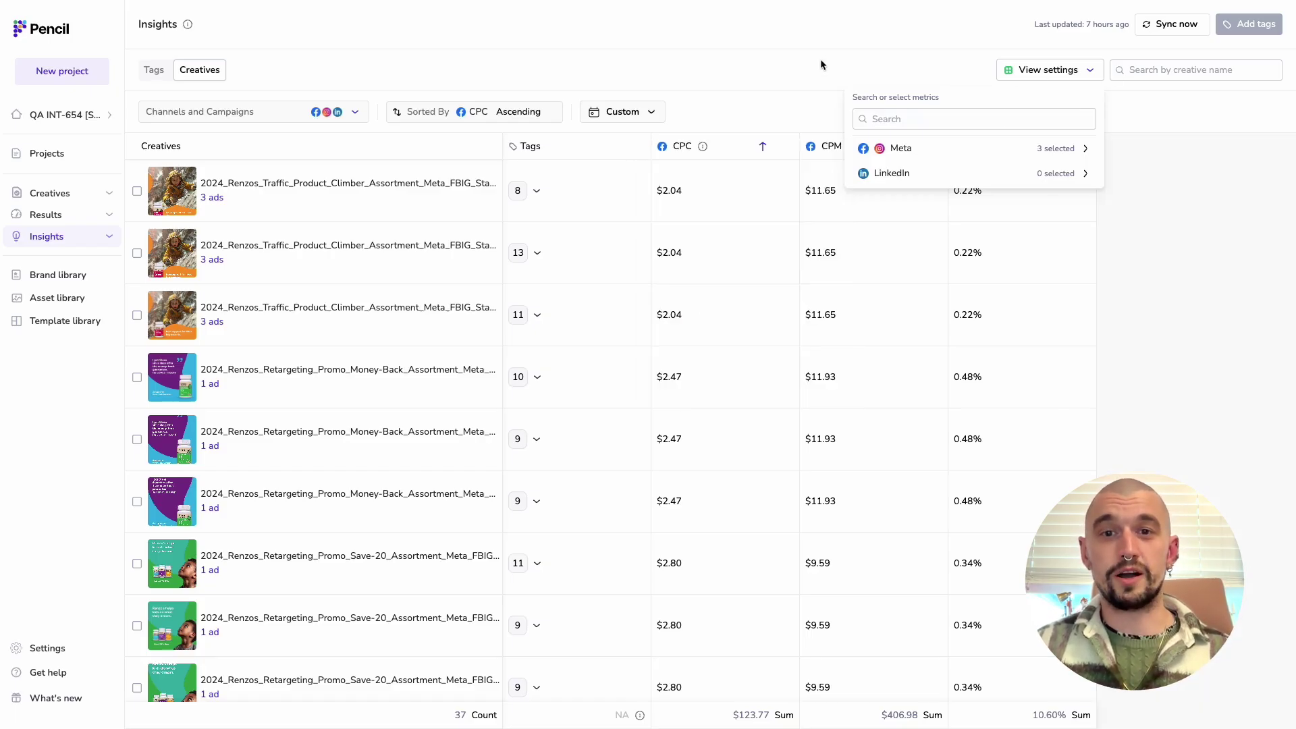
click(820, 61)
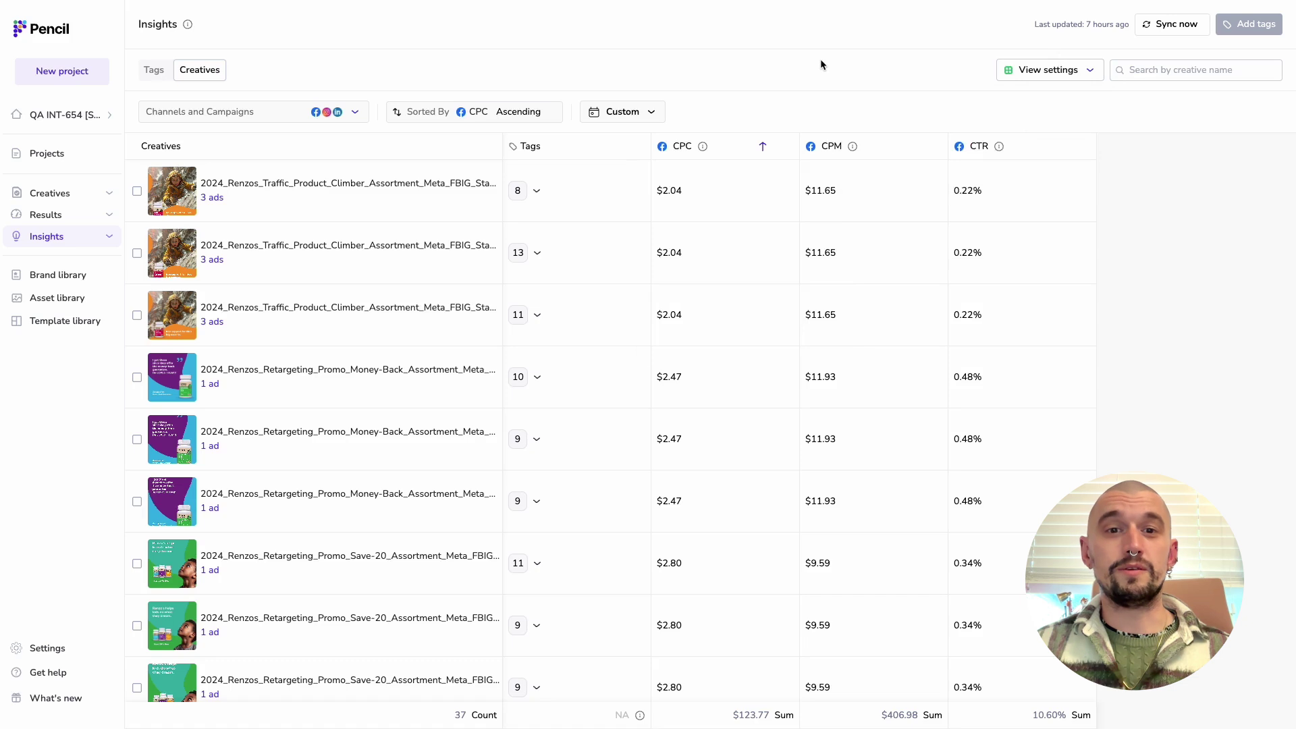
Inspect the first creative's tags, enter 'training example' as a tag, and discard it unapplied.
click(538, 191)
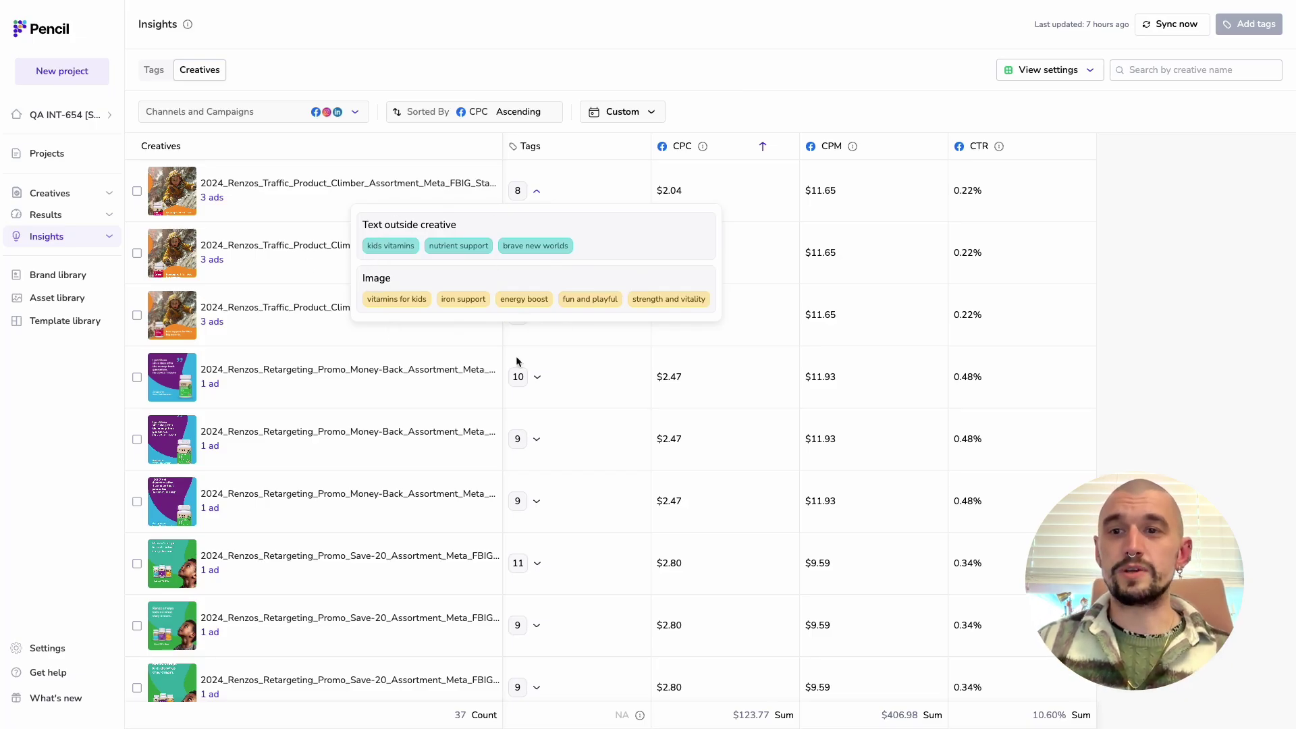
click(708, 81)
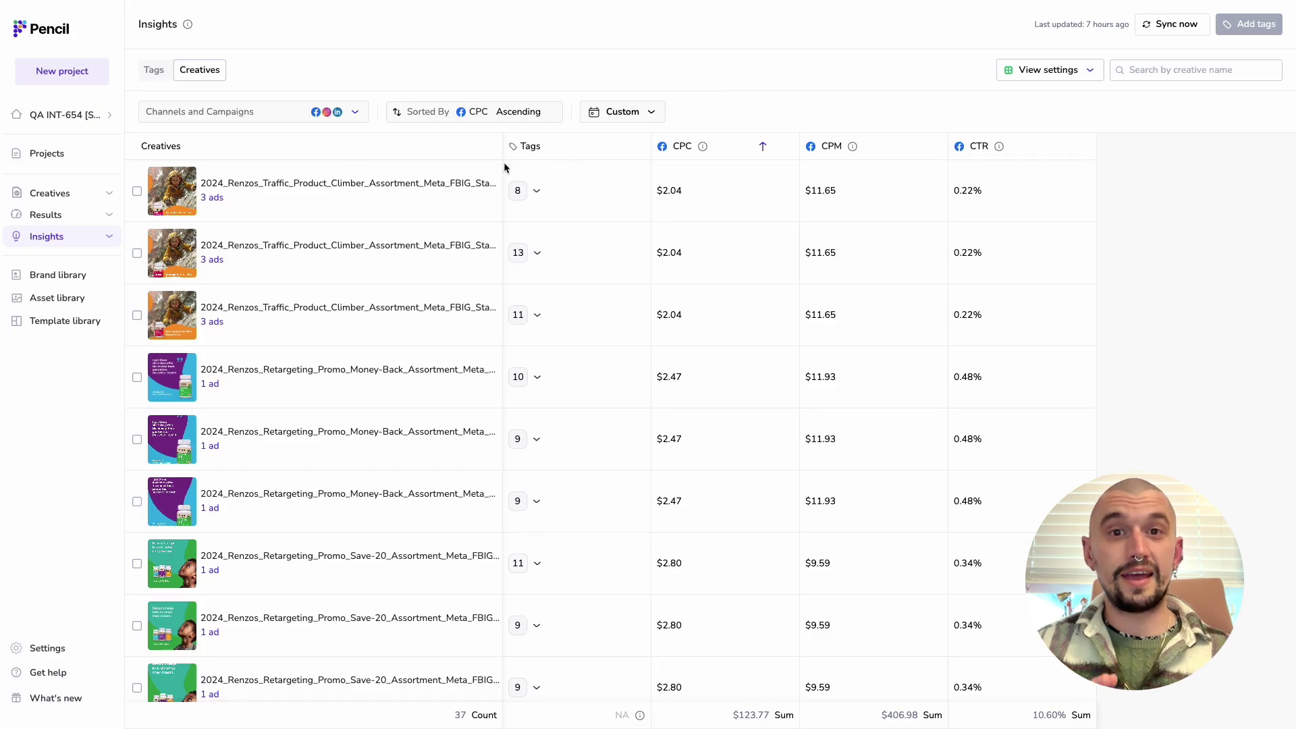
click(137, 192)
click(1249, 25)
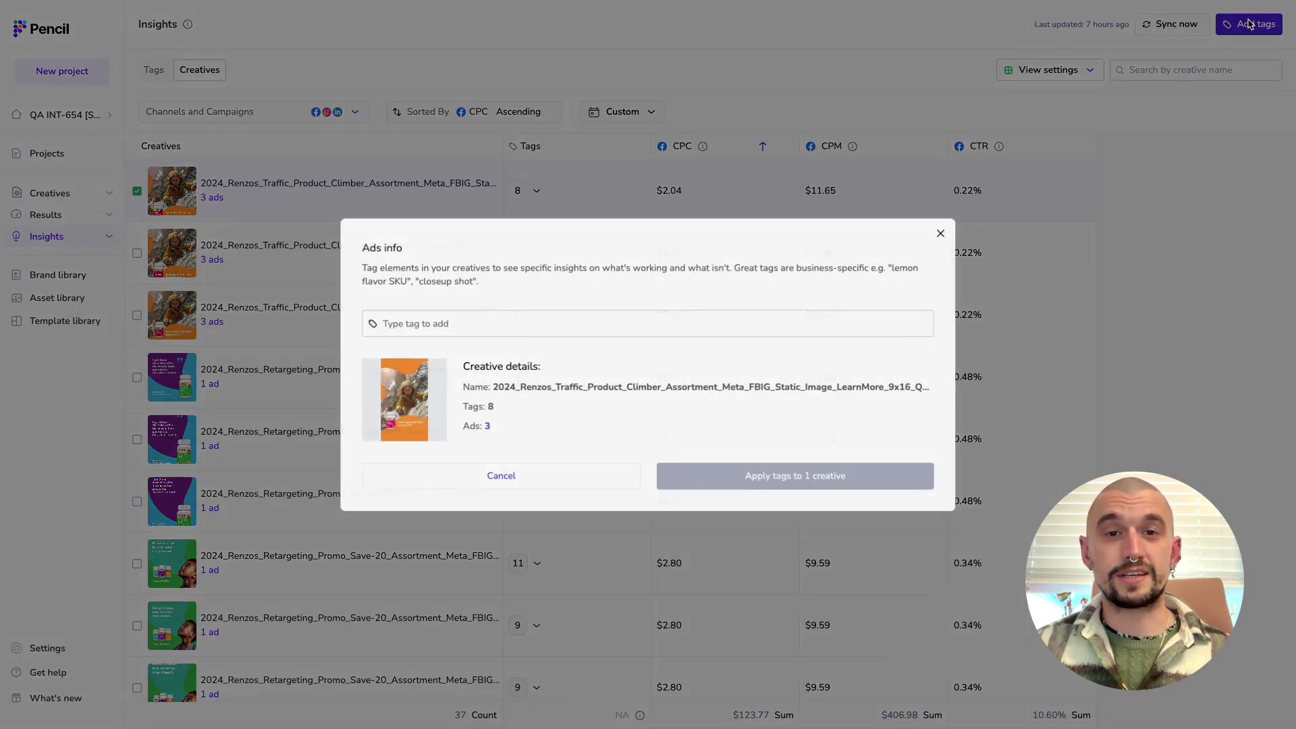
click(490, 327)
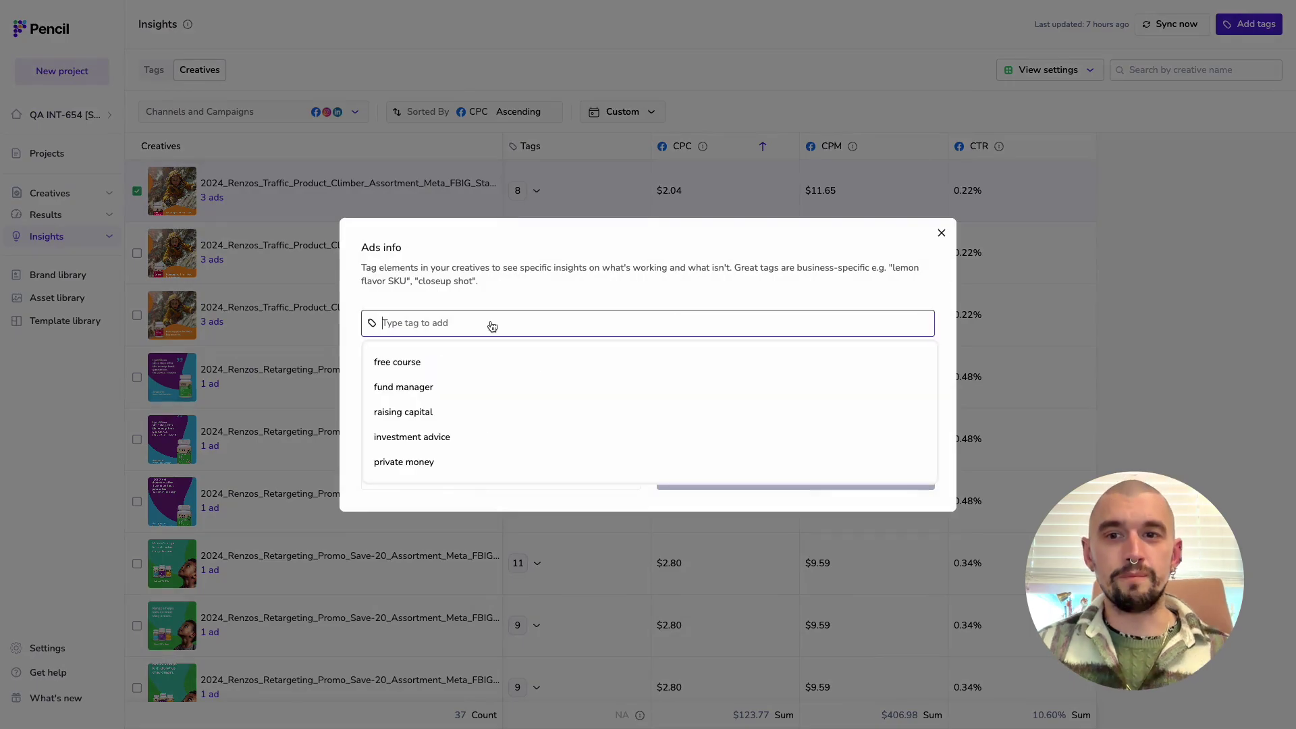
text(trainin)
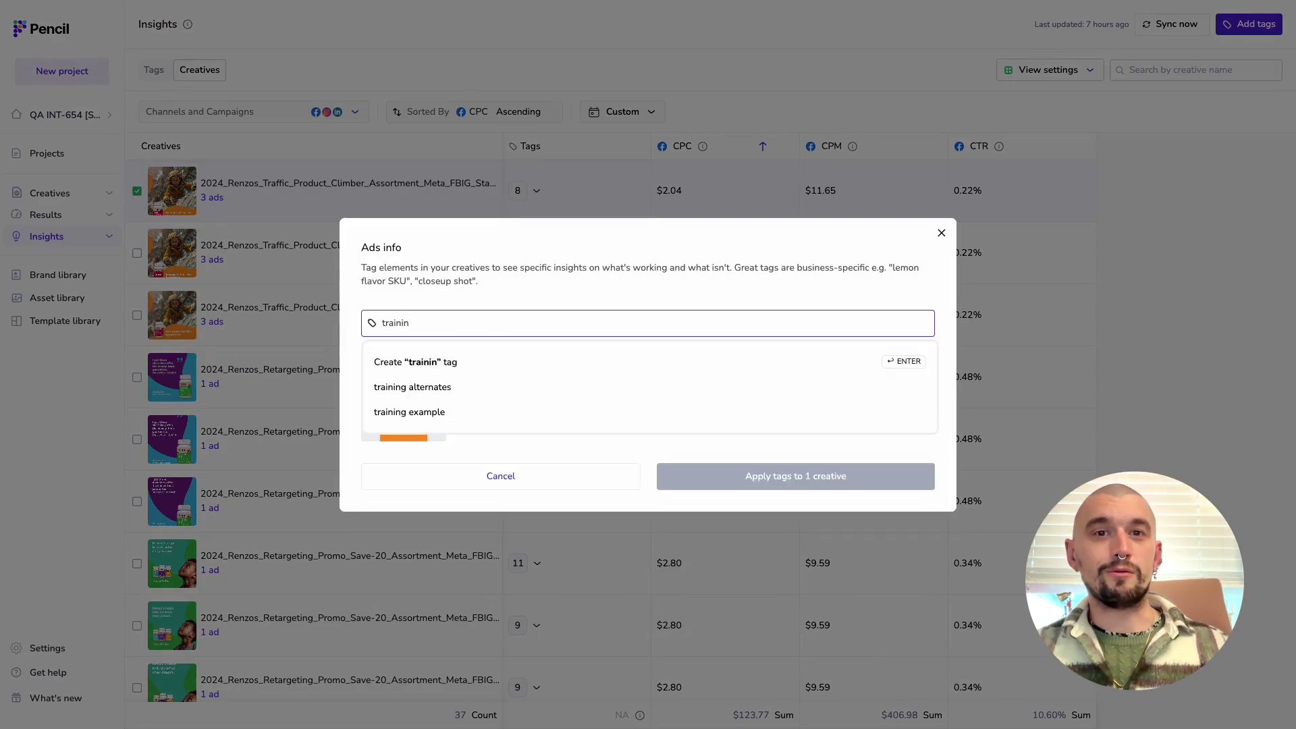
text(g exa)
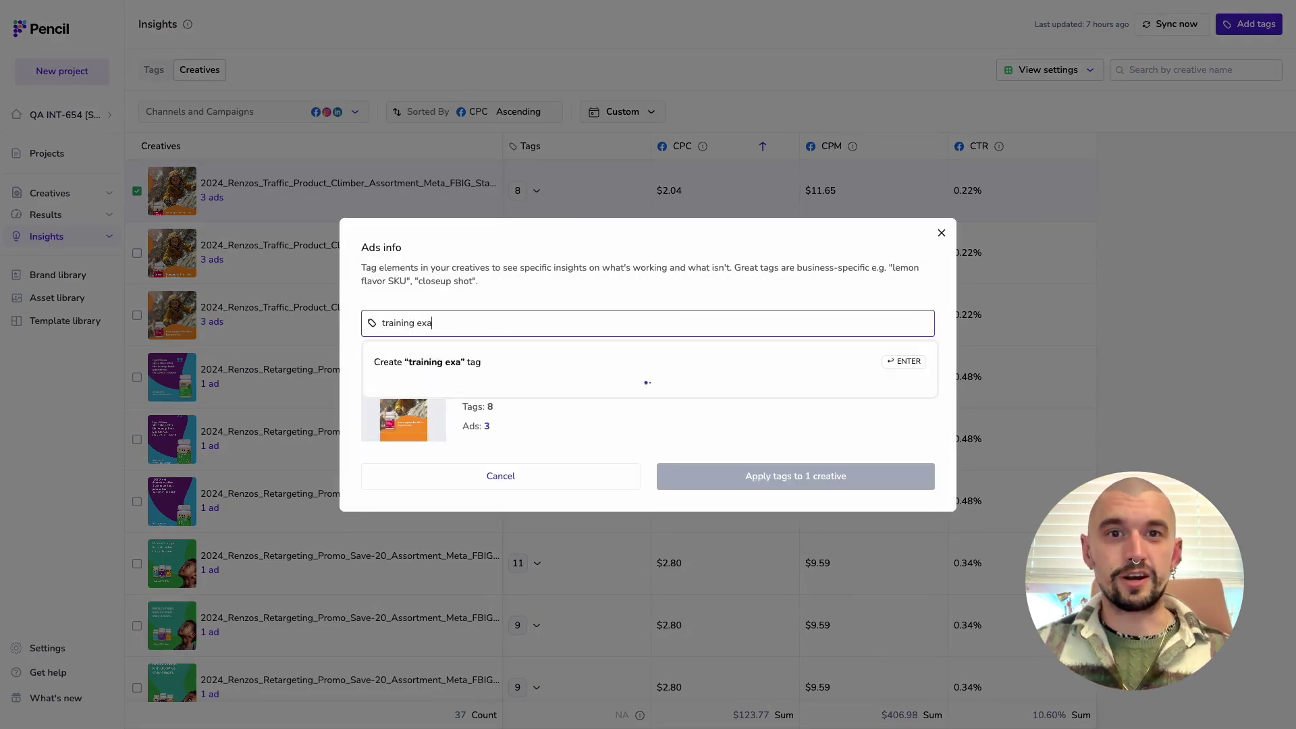
text(mple)
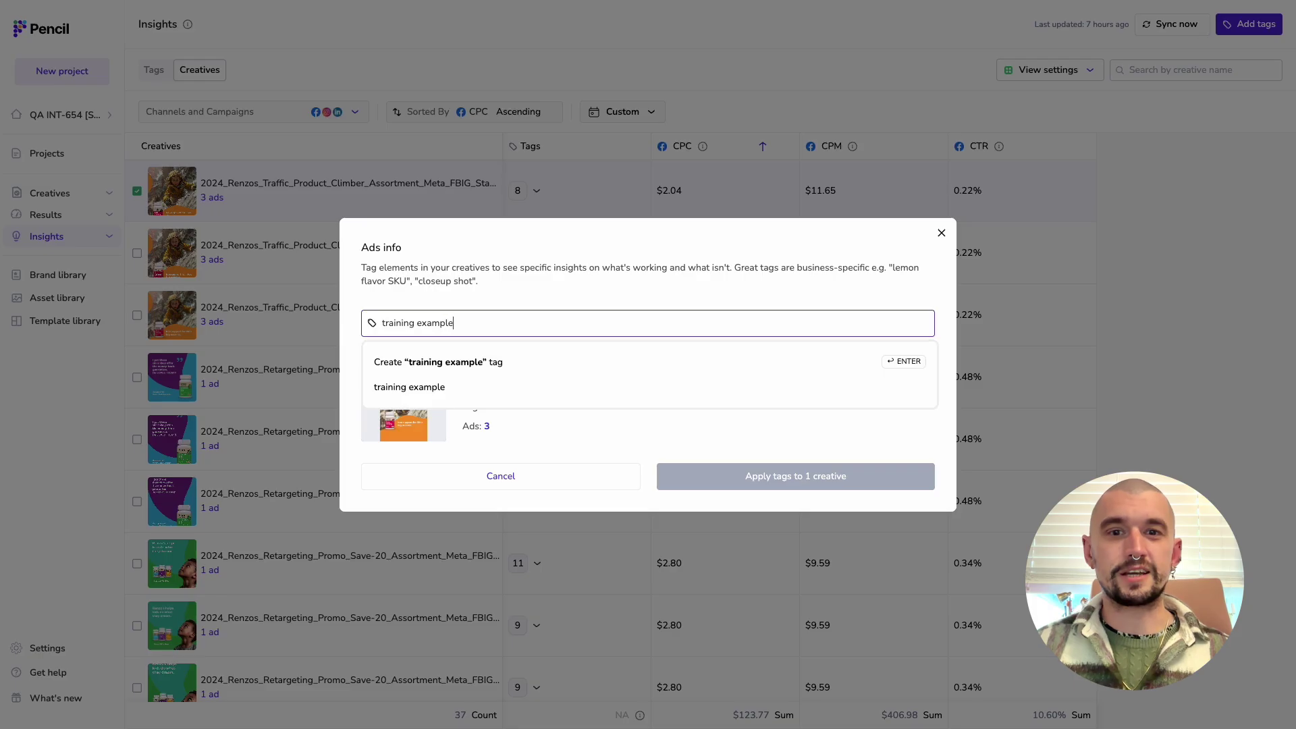
click(942, 234)
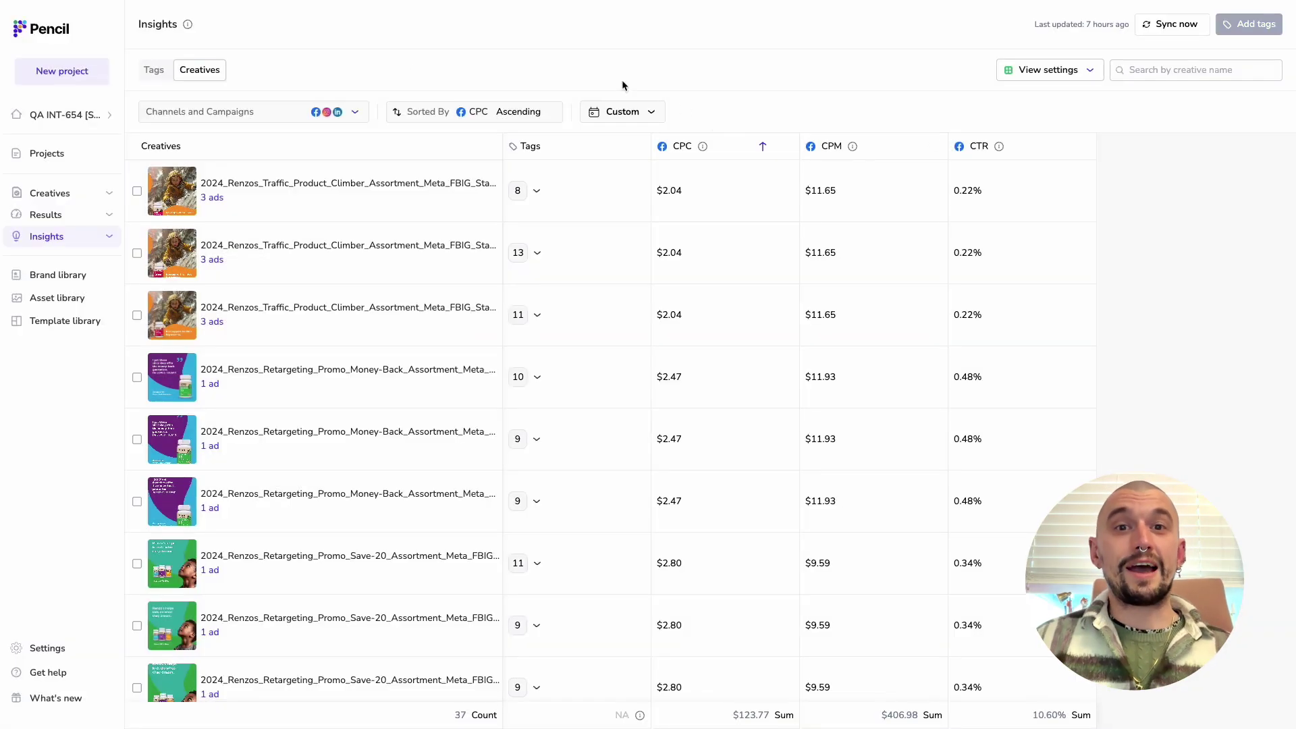
click(156, 75)
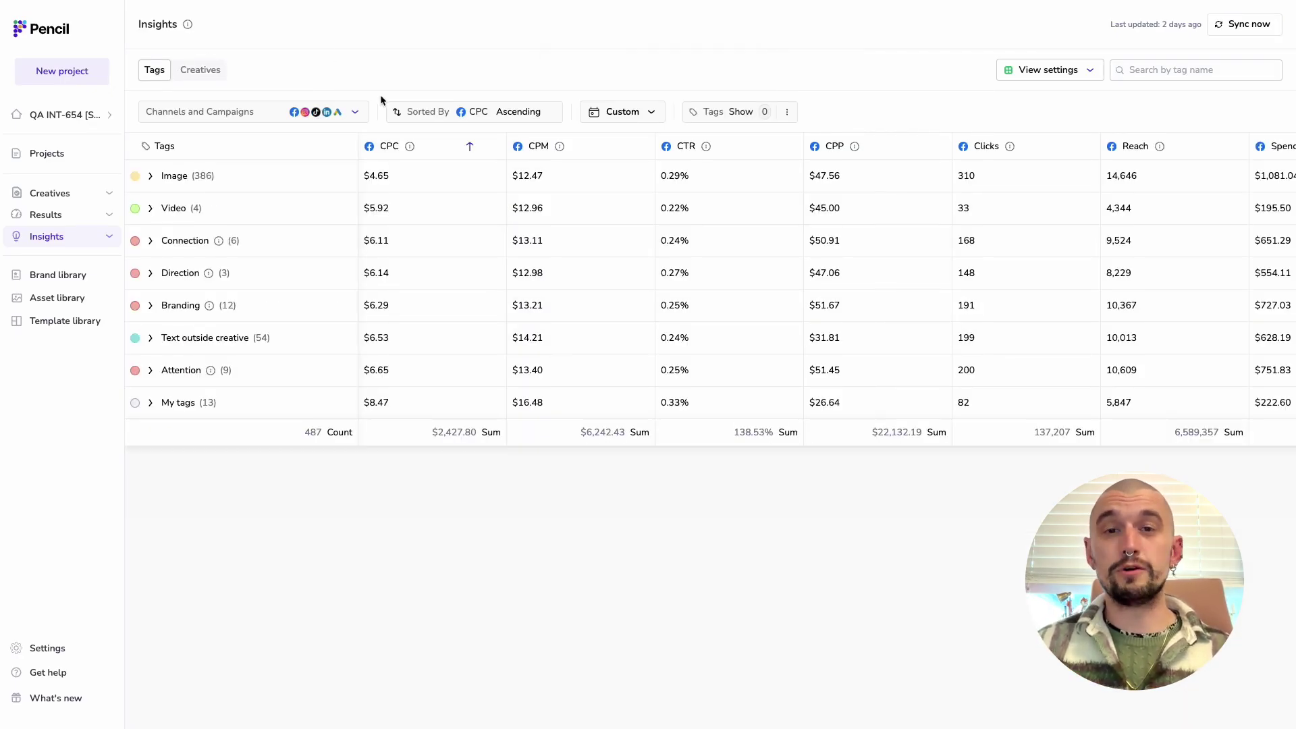
In the Tags view, check the Channels and Campaigns, date range and tag group filter dropdowns.
click(358, 115)
click(358, 115)
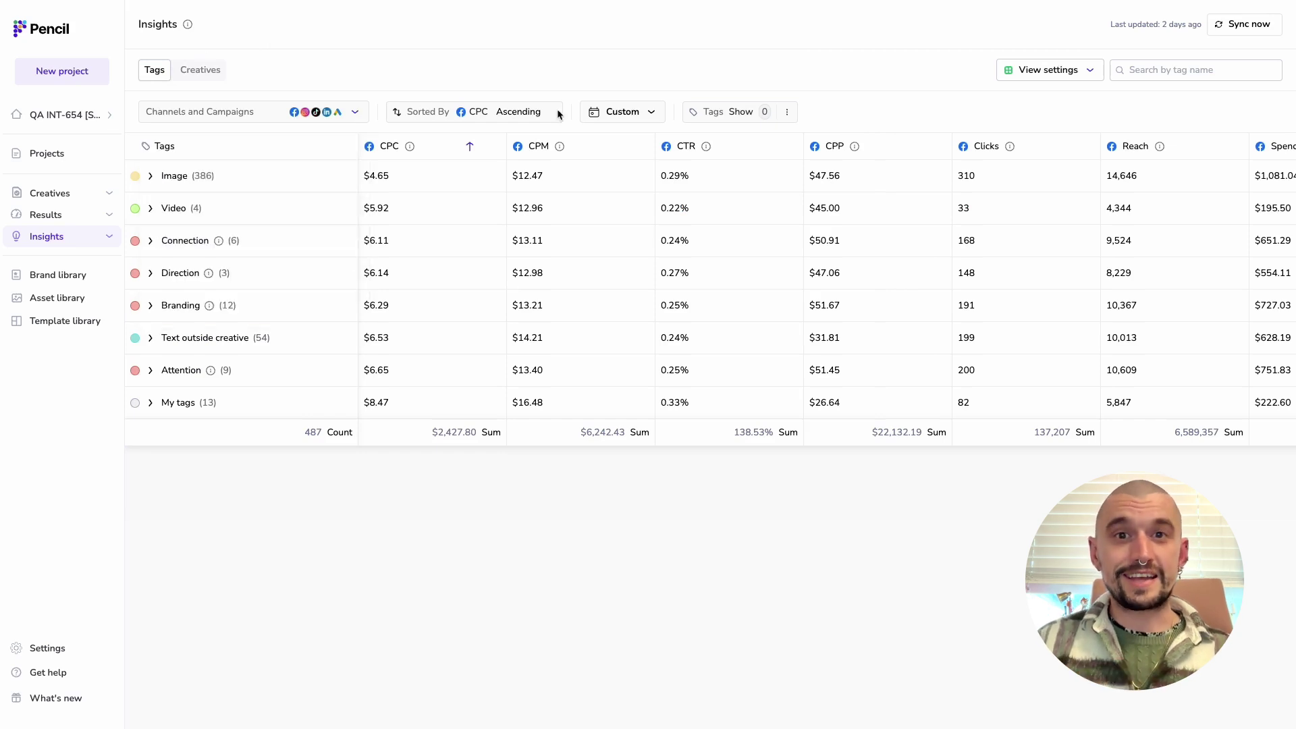
click(624, 111)
click(623, 111)
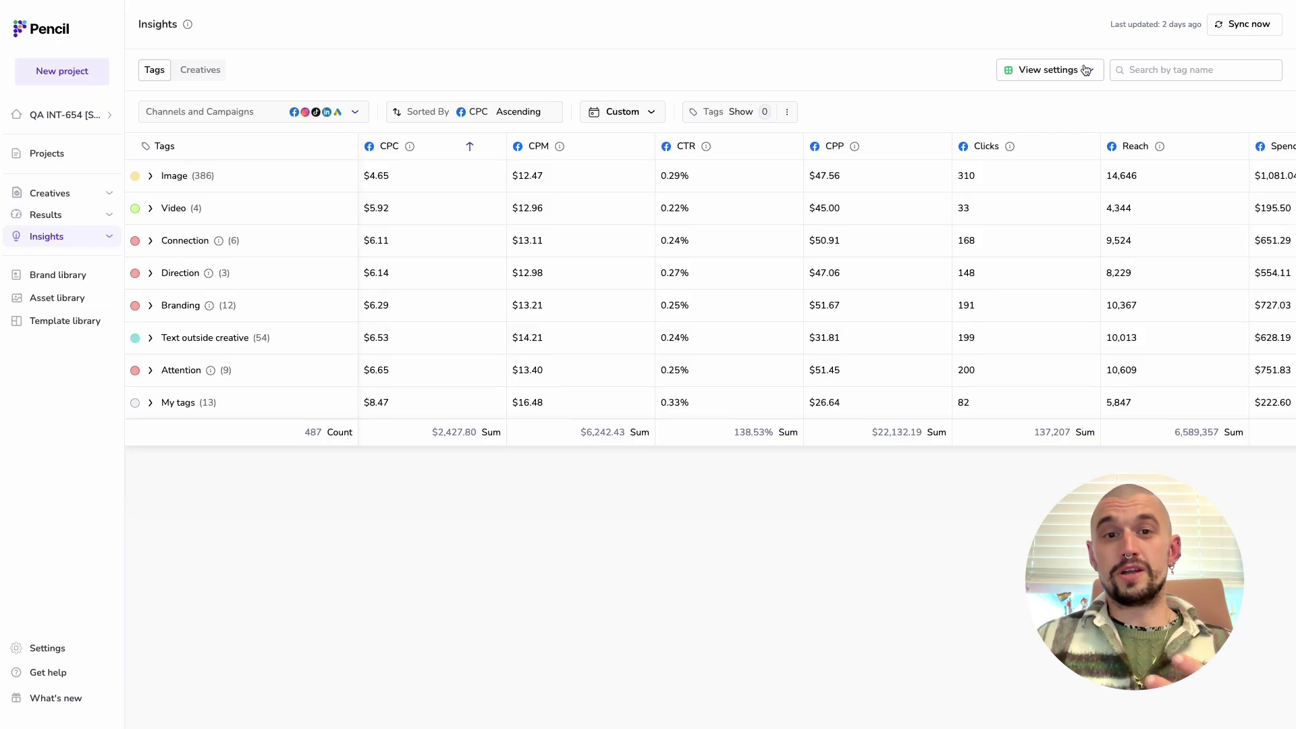
click(788, 114)
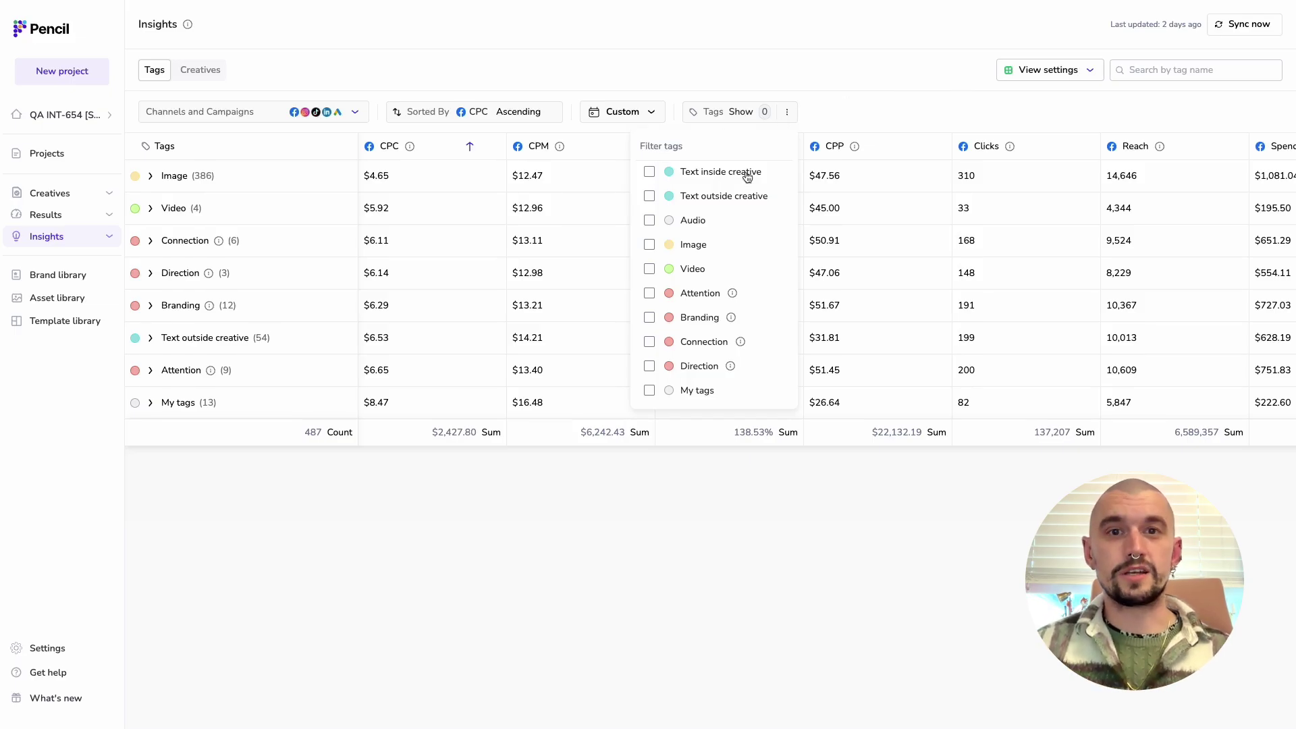
click(858, 89)
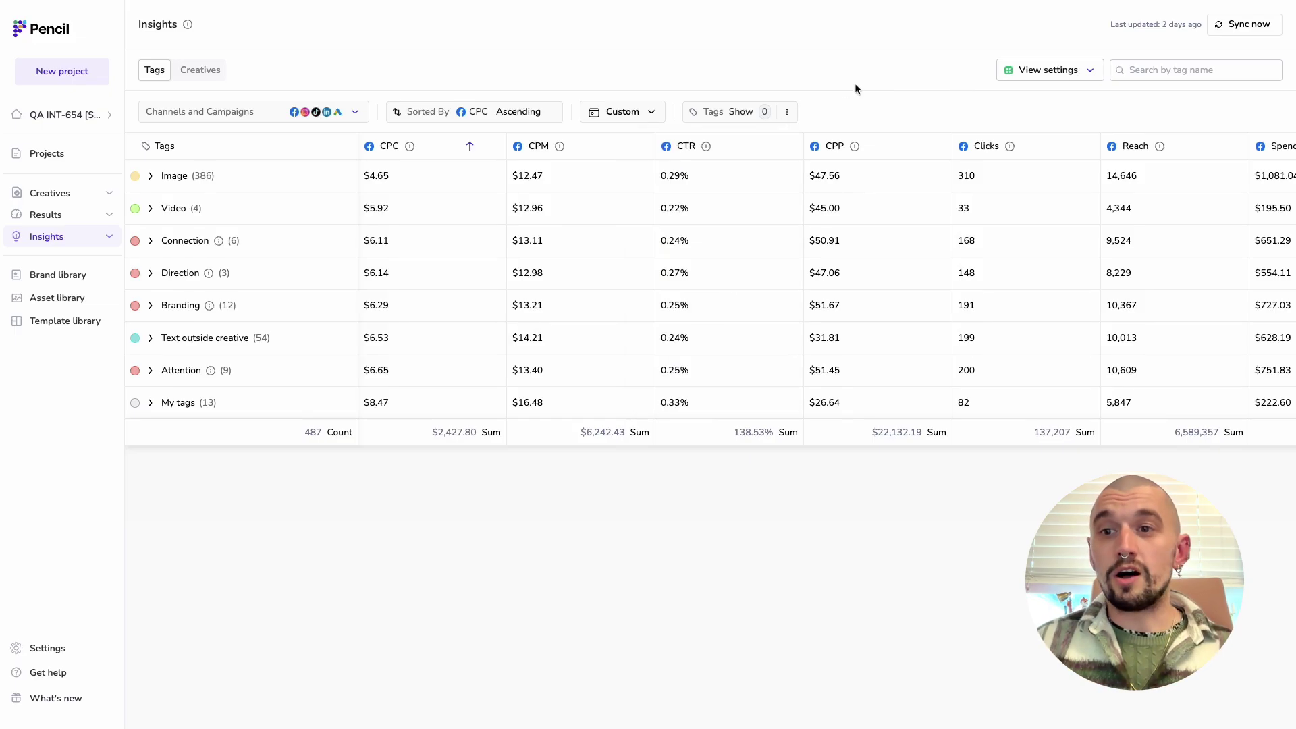
click(151, 178)
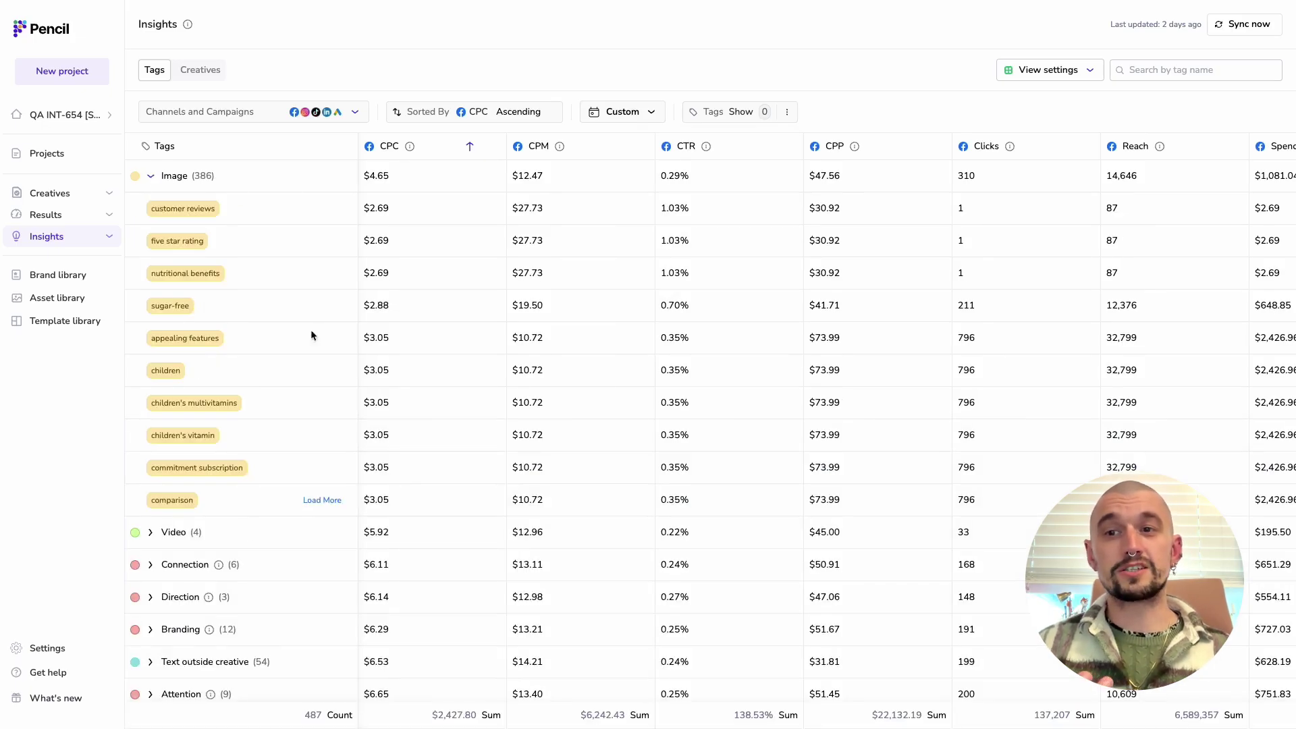
click(151, 179)
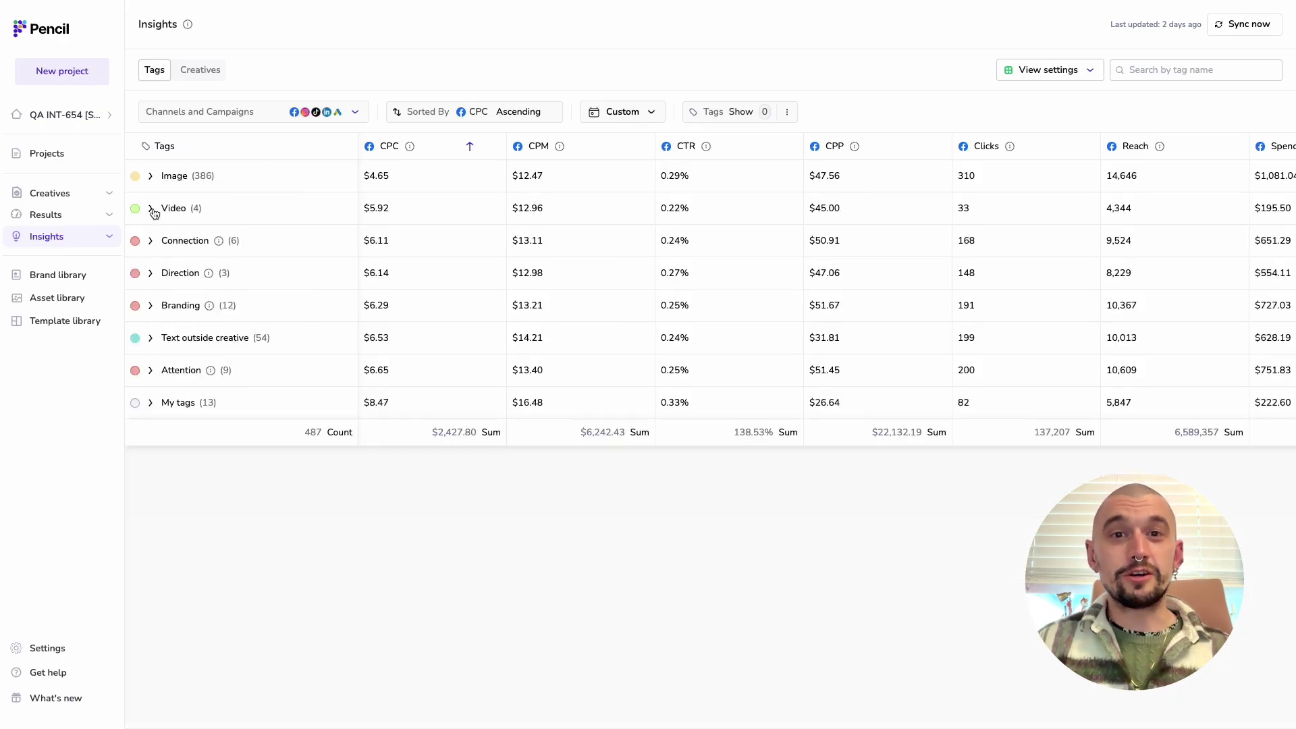
click(152, 210)
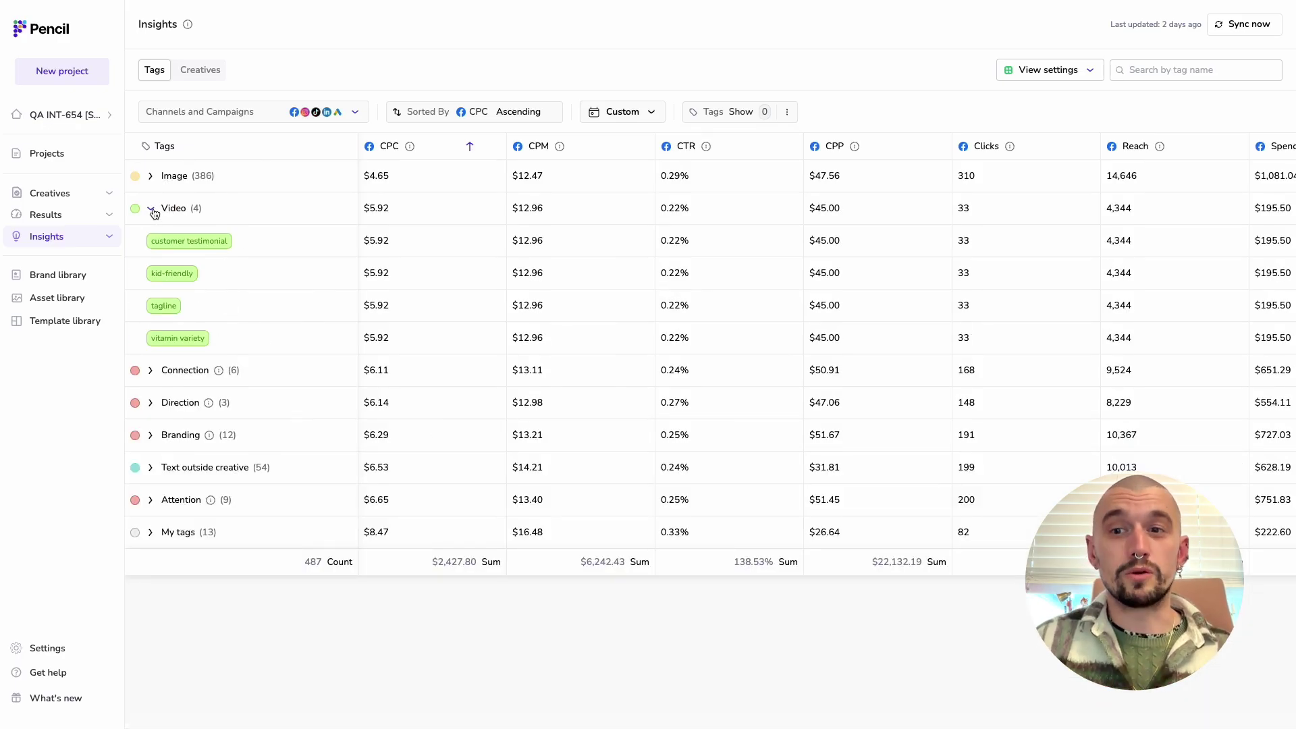
click(152, 210)
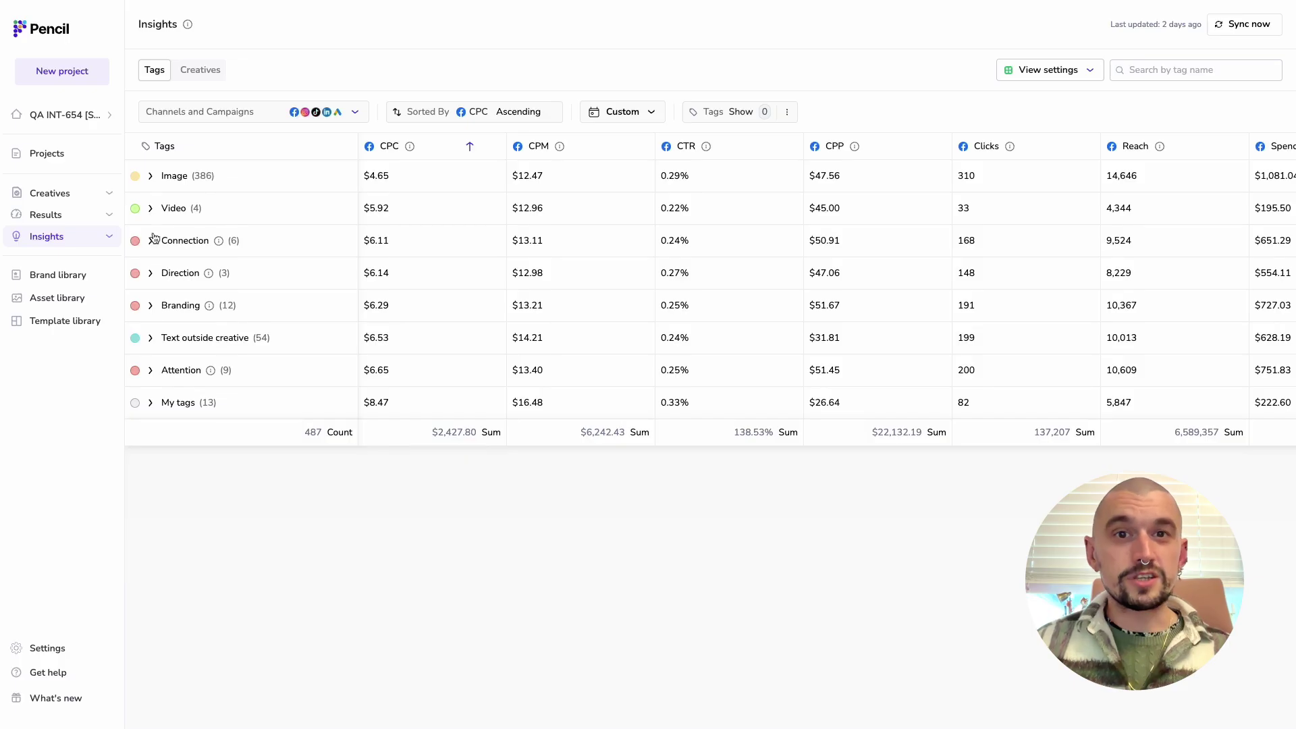
click(152, 339)
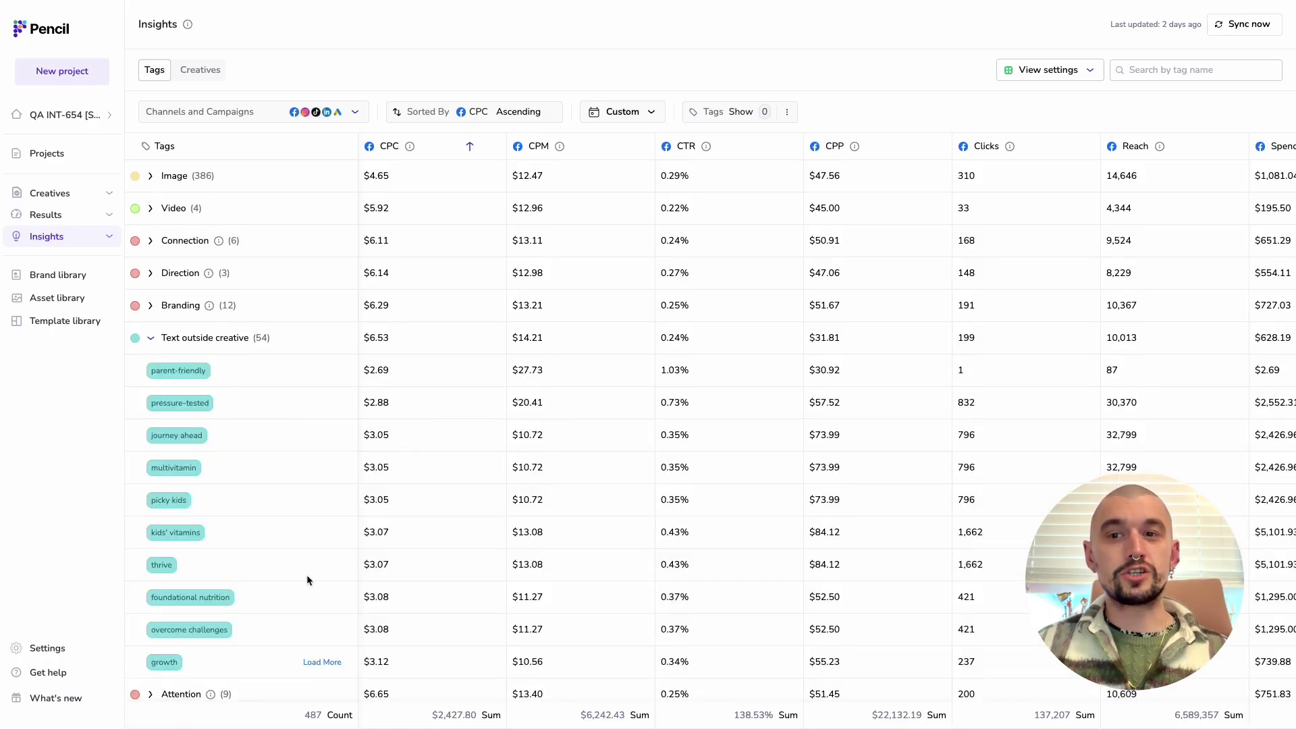
click(159, 345)
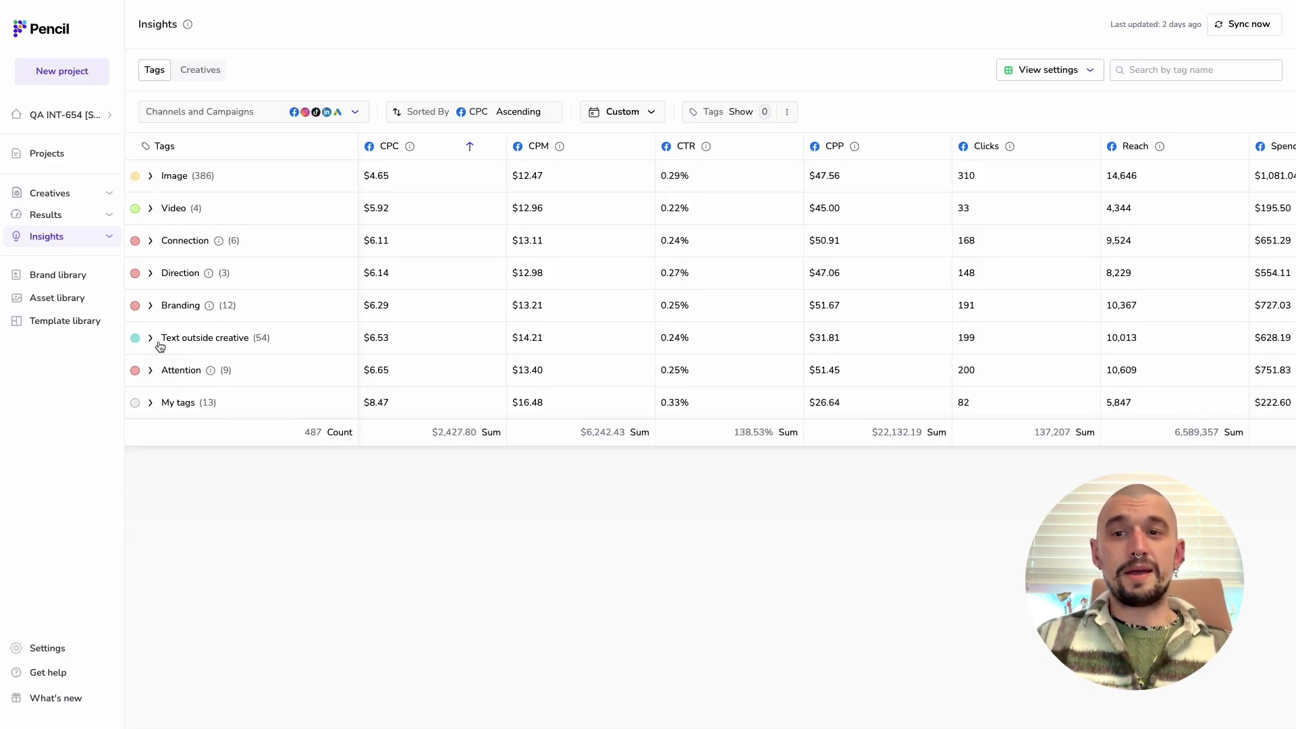
click(154, 373)
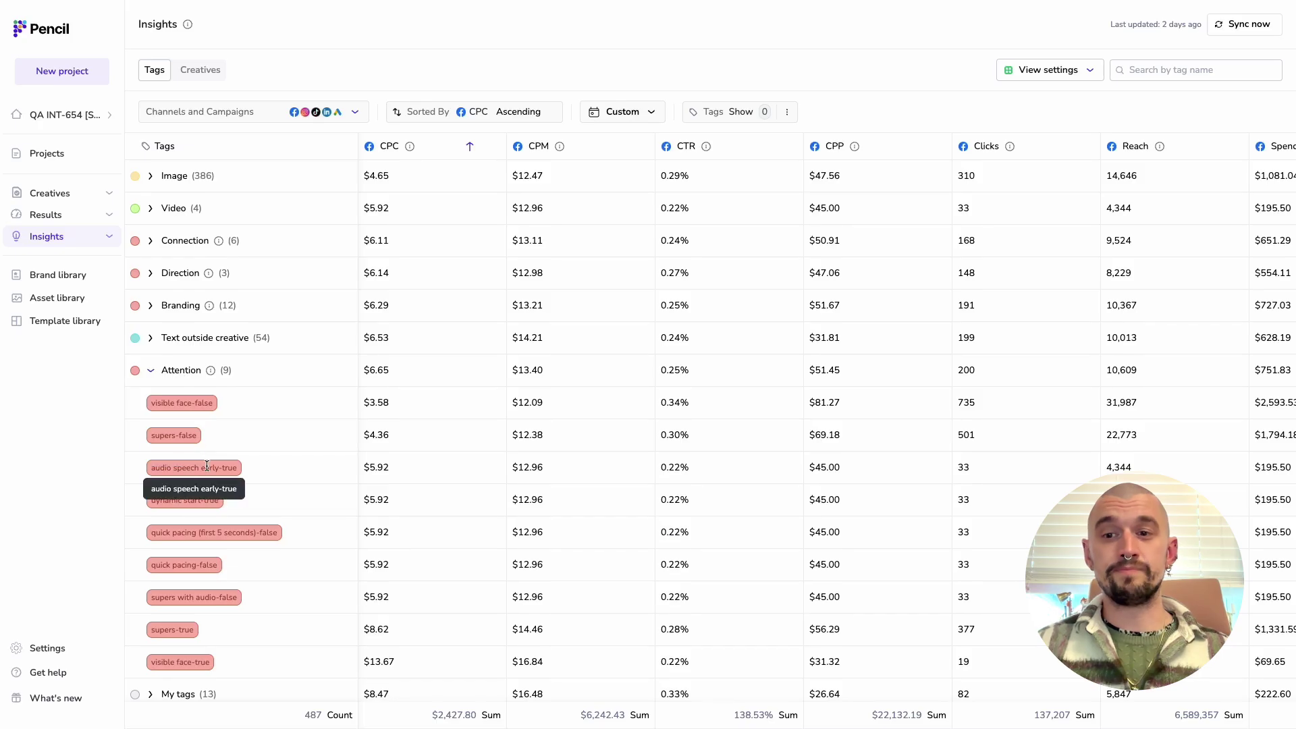
click(152, 372)
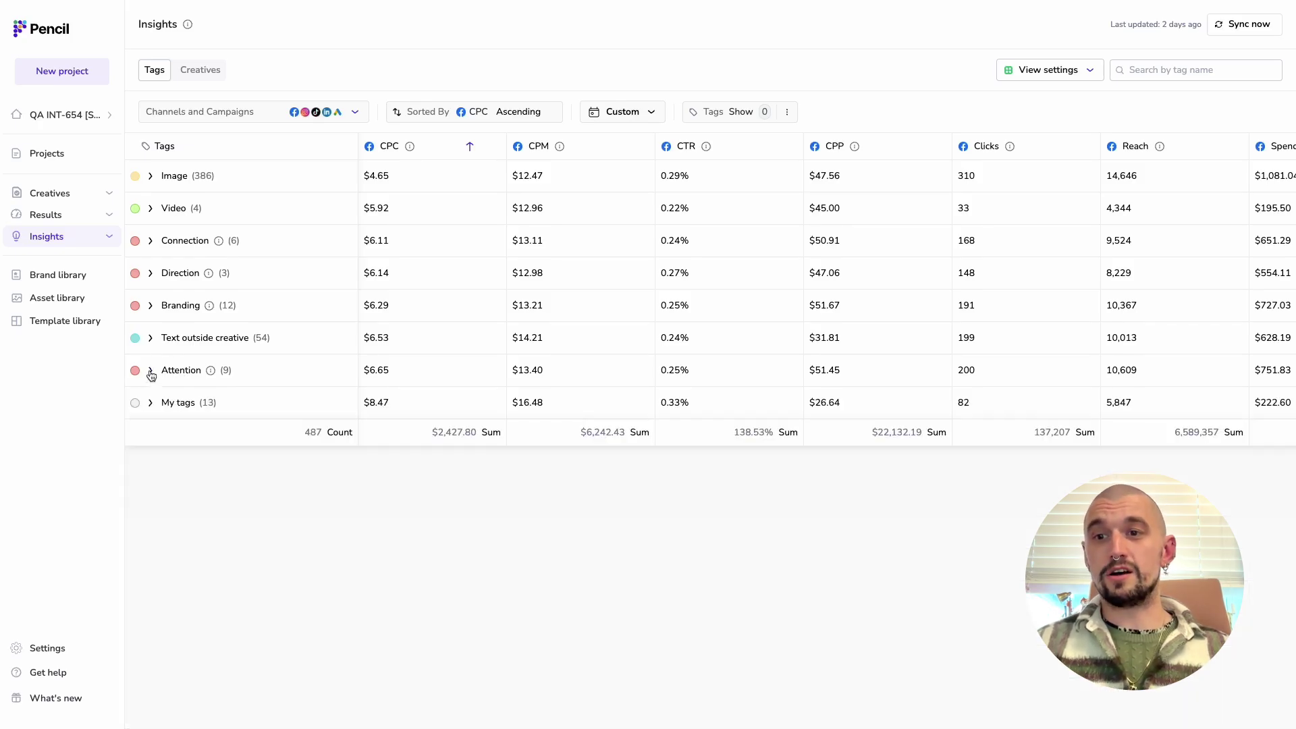
click(151, 306)
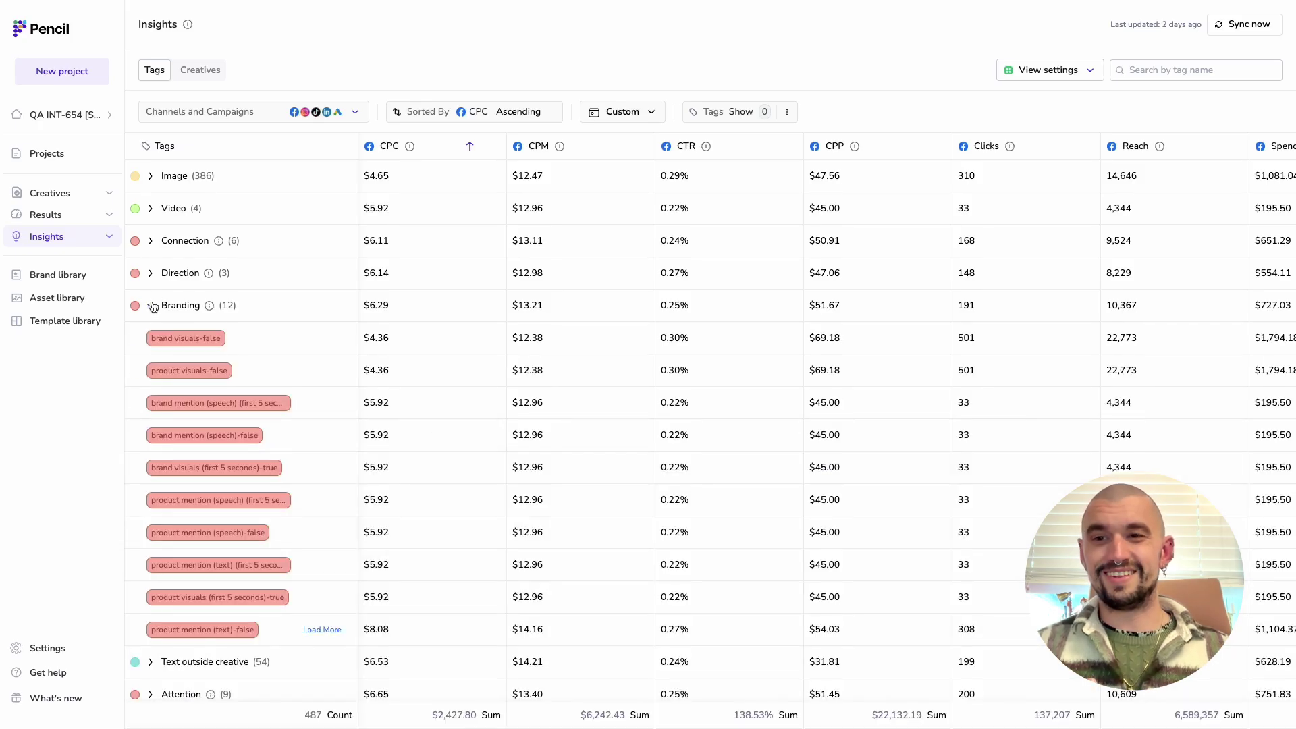
click(151, 306)
click(152, 245)
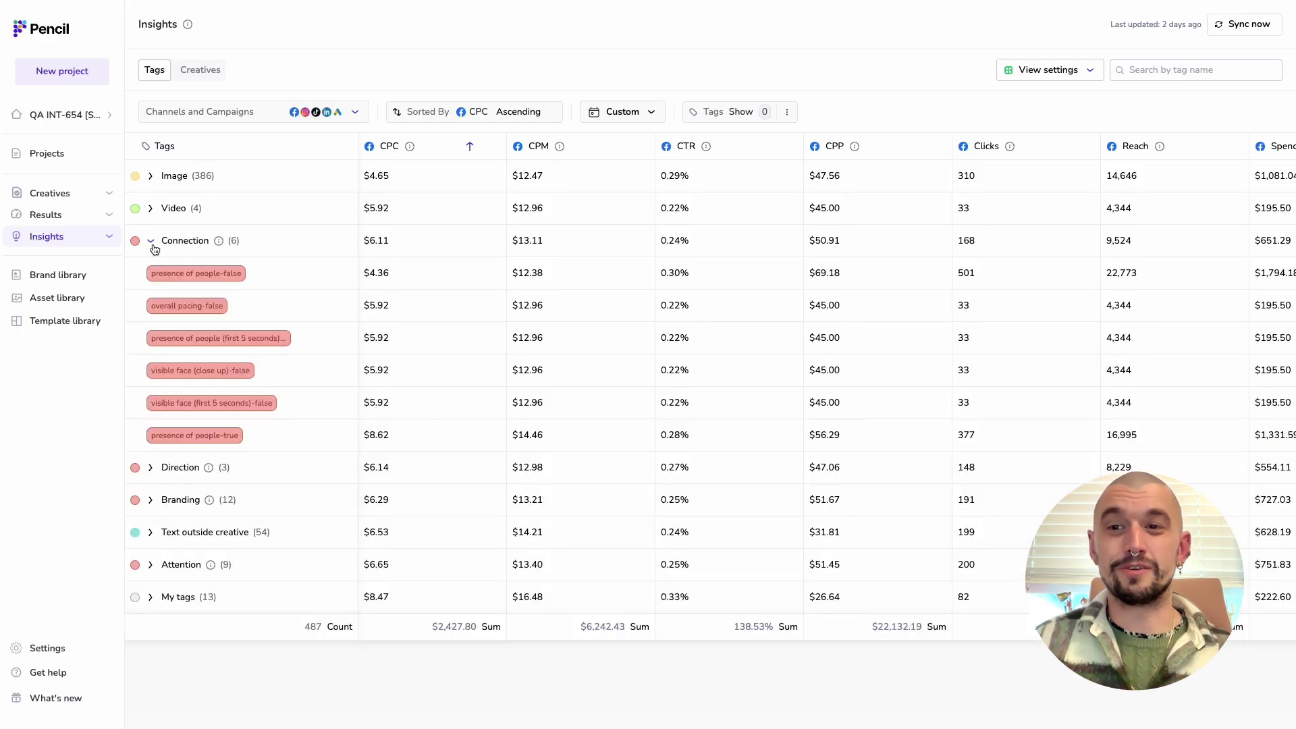
click(153, 244)
click(152, 272)
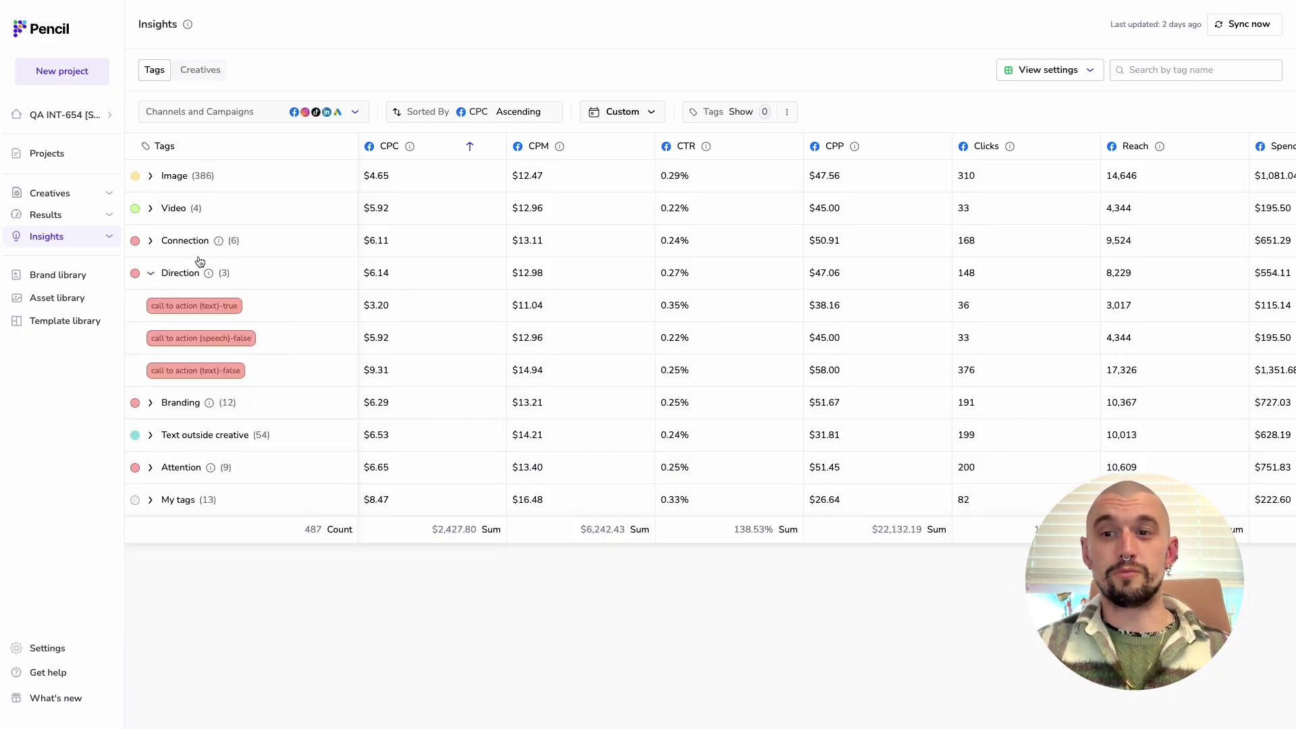
click(151, 273)
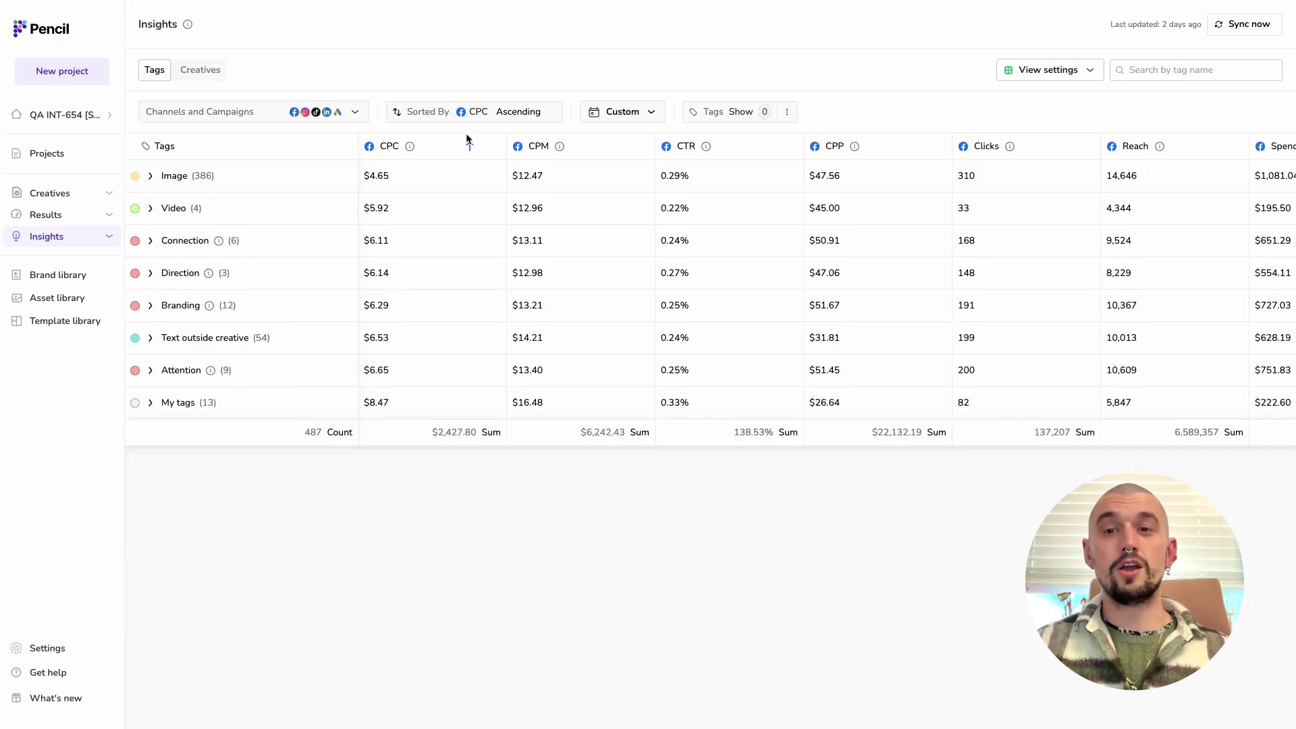
Sort tag groups by CPC descending, then expand and collapse the Attention group to view its tags.
click(471, 148)
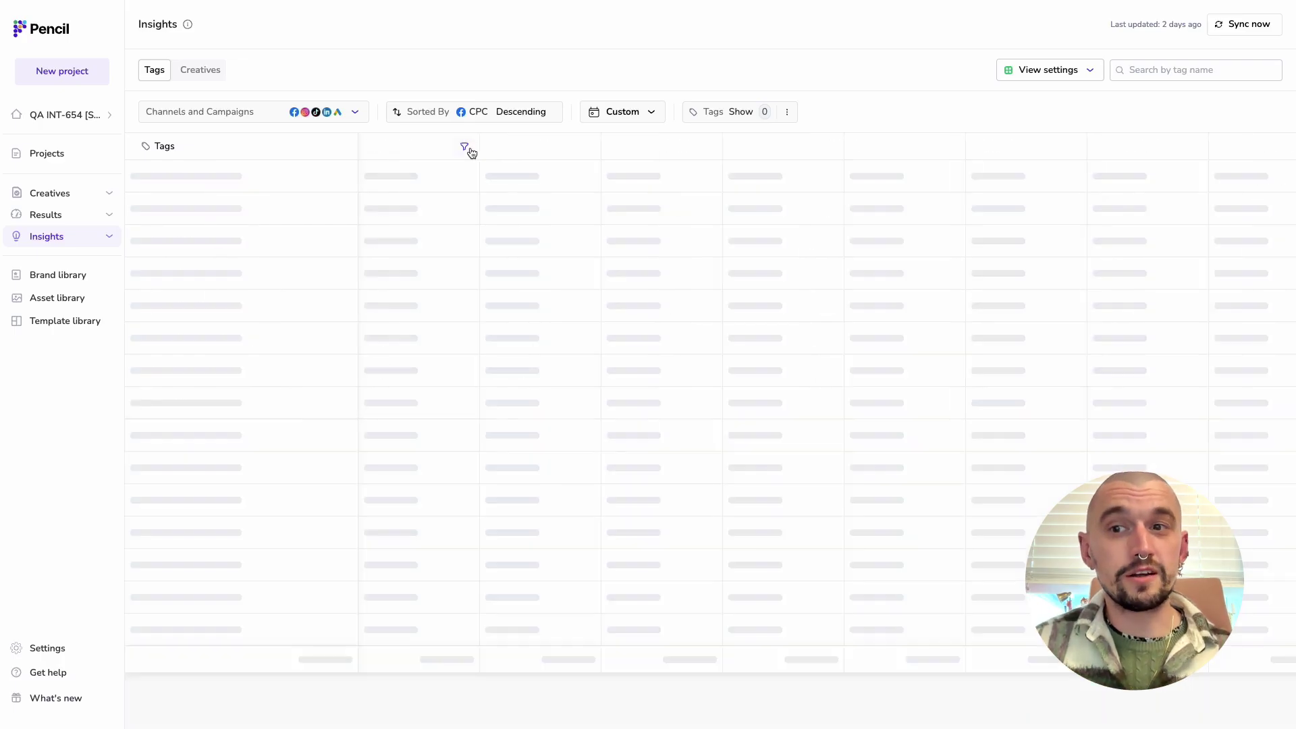
click(150, 209)
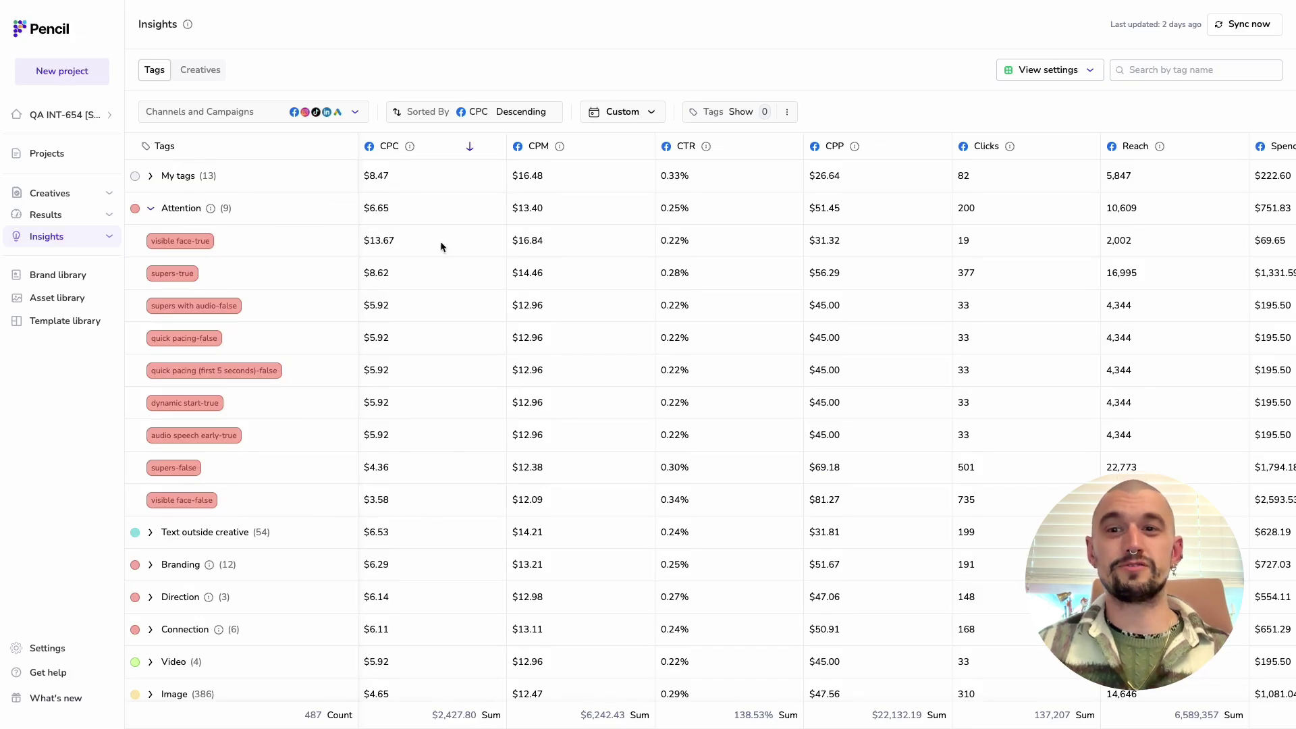
click(152, 211)
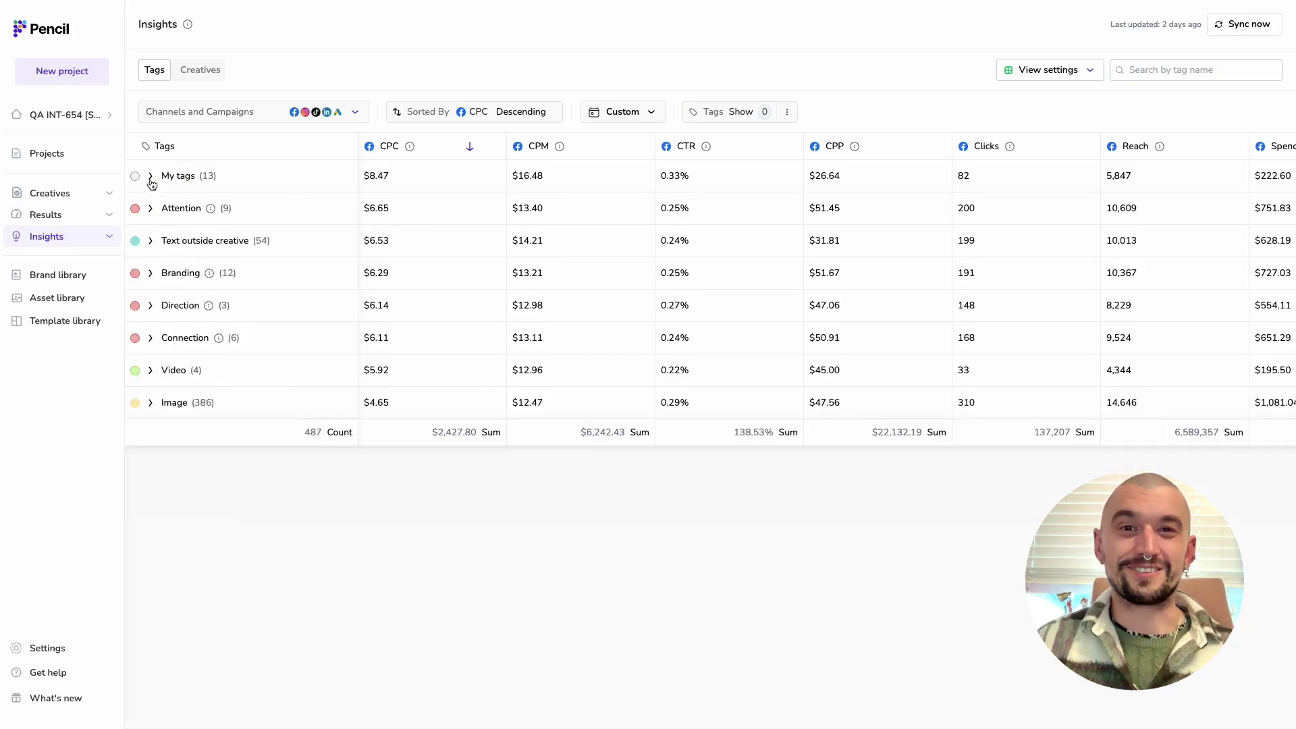
Expand My tags to show tags like fund manager and free course at $24.15 CPC.
click(150, 177)
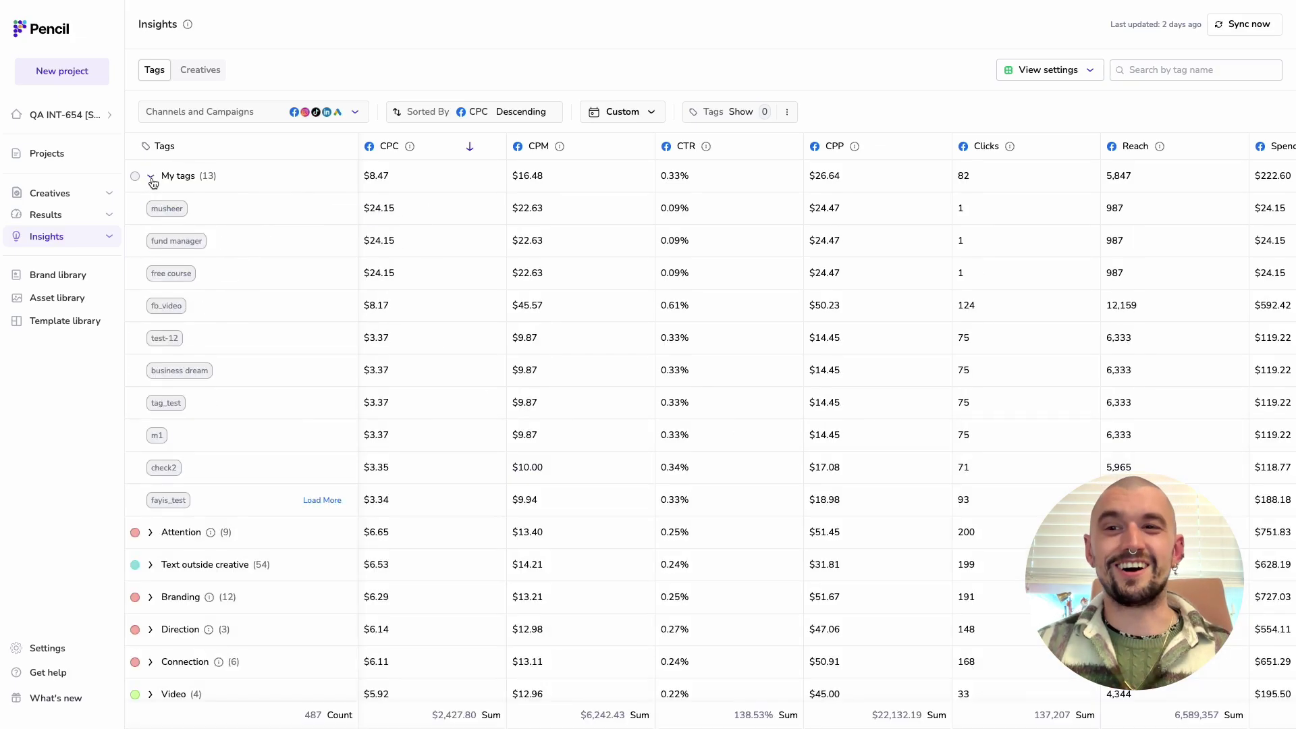